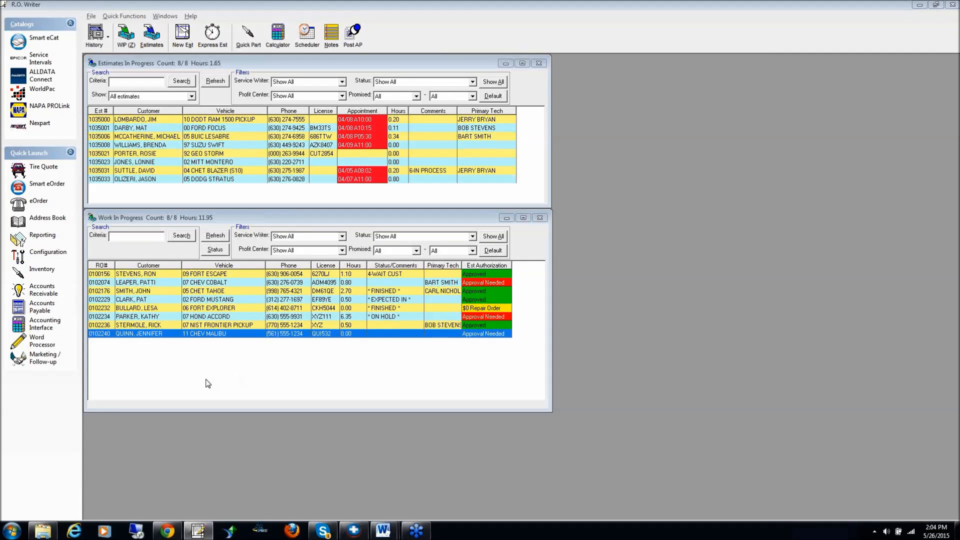
Open the 2011 Chev Malibu repair order and choose the smart job Install Front Disc Brake Pads in category Brake - Front Disc
{"action": "double_click", "coordinate": [216, 333]}
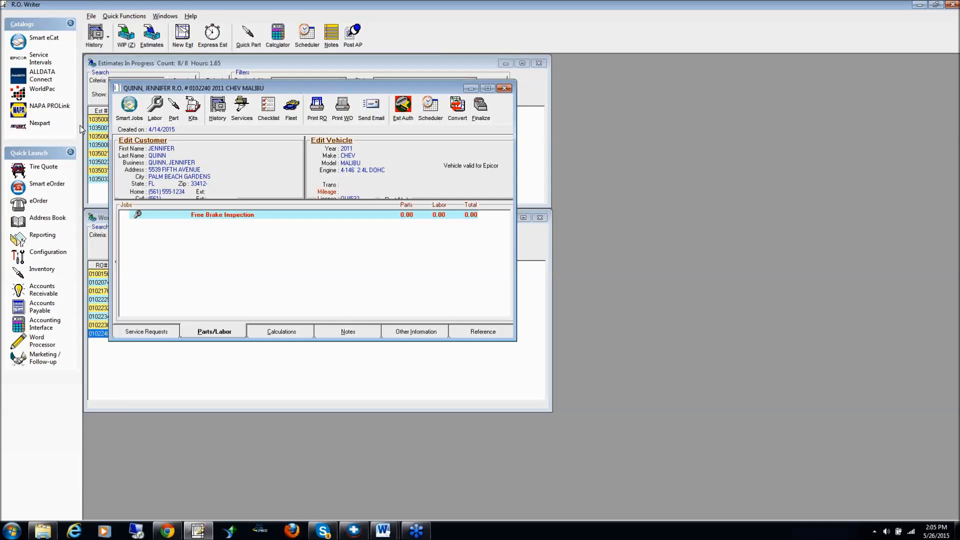
{"action": "left_click", "coordinate": [130, 109]}
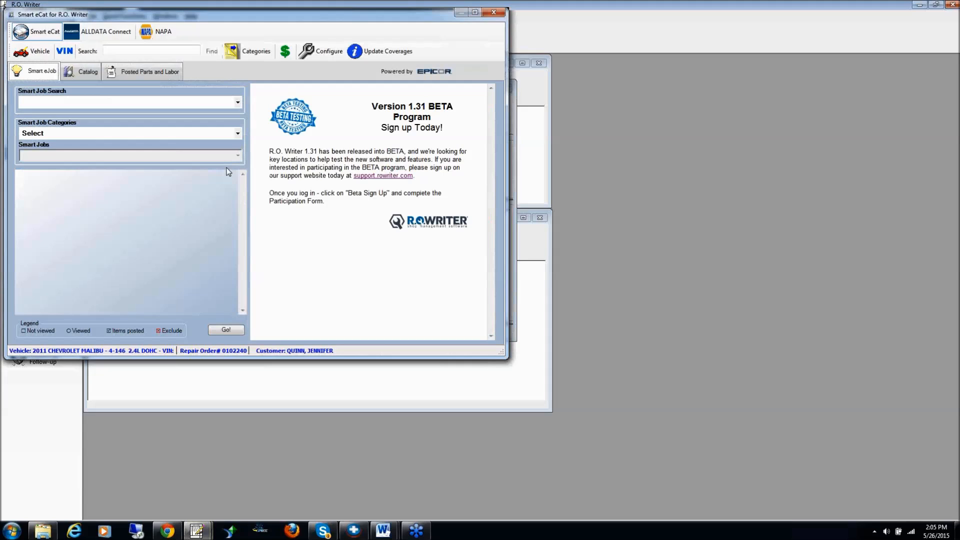
{"action": "left_click", "coordinate": [238, 133]}
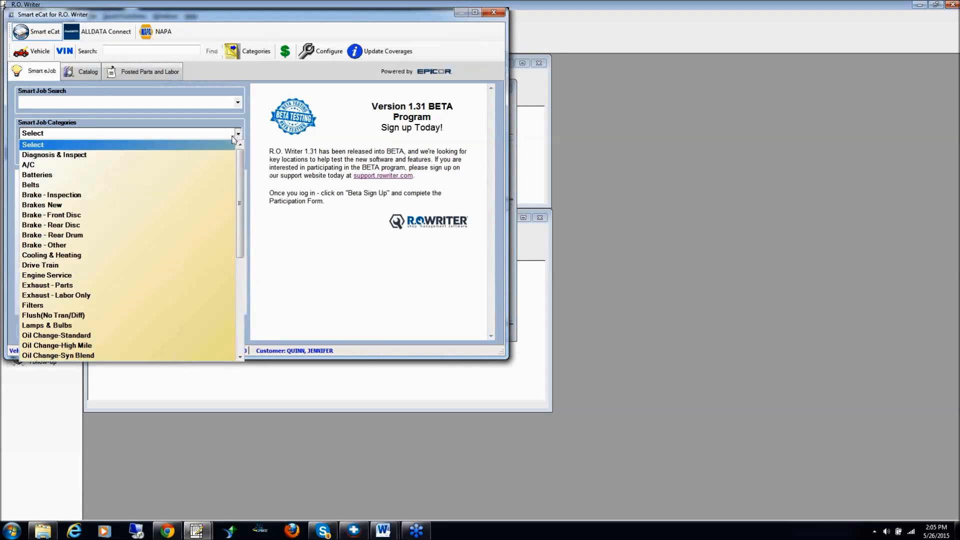
{"action": "left_click", "coordinate": [67, 217]}
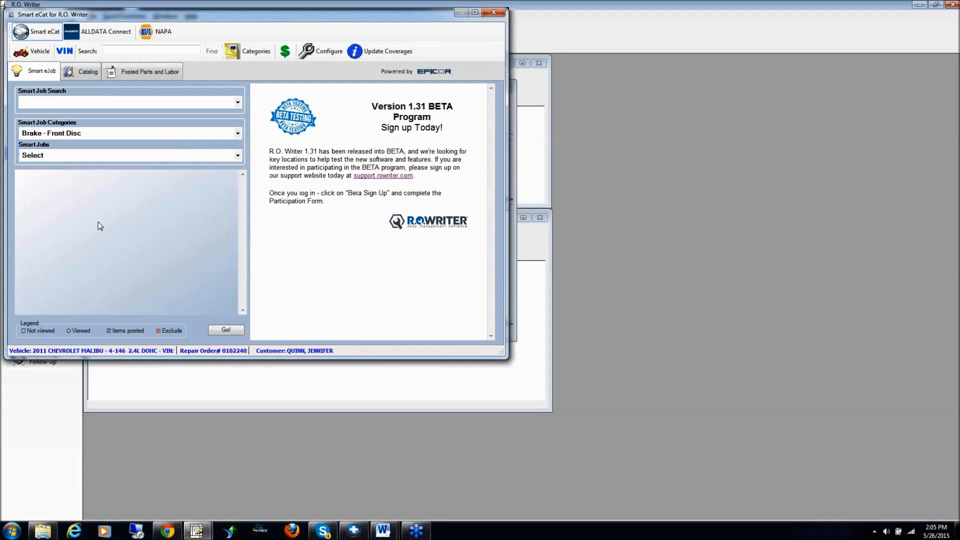
{"action": "left_click", "coordinate": [85, 155]}
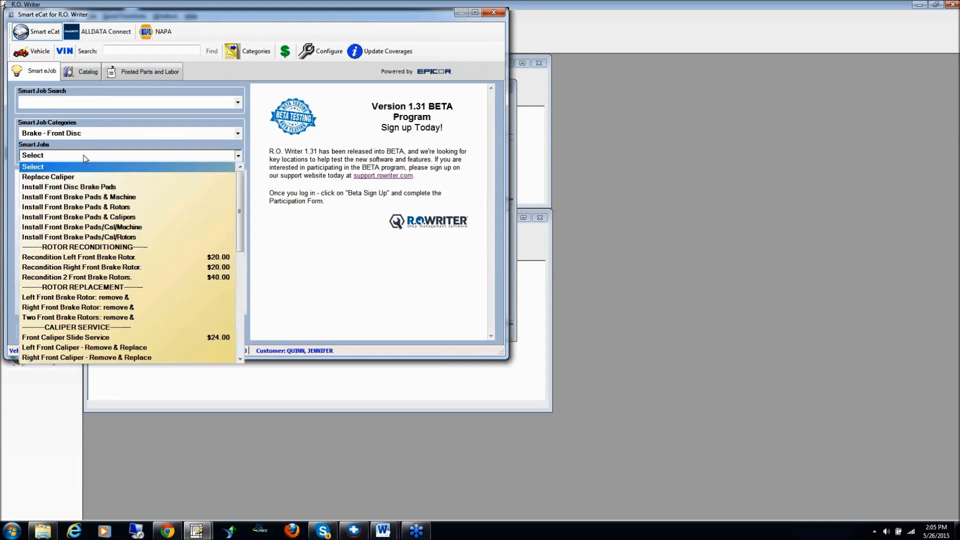
{"action": "left_click", "coordinate": [91, 187]}
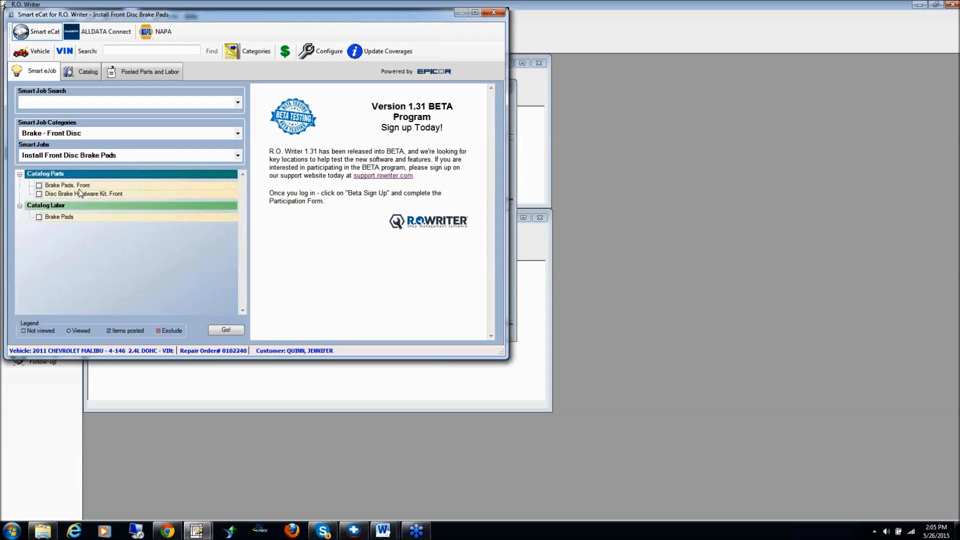
Look up the smart job's catalog parts and review the front brake pads offered by NAPA Main Street
{"action": "left_click", "coordinate": [226, 331]}
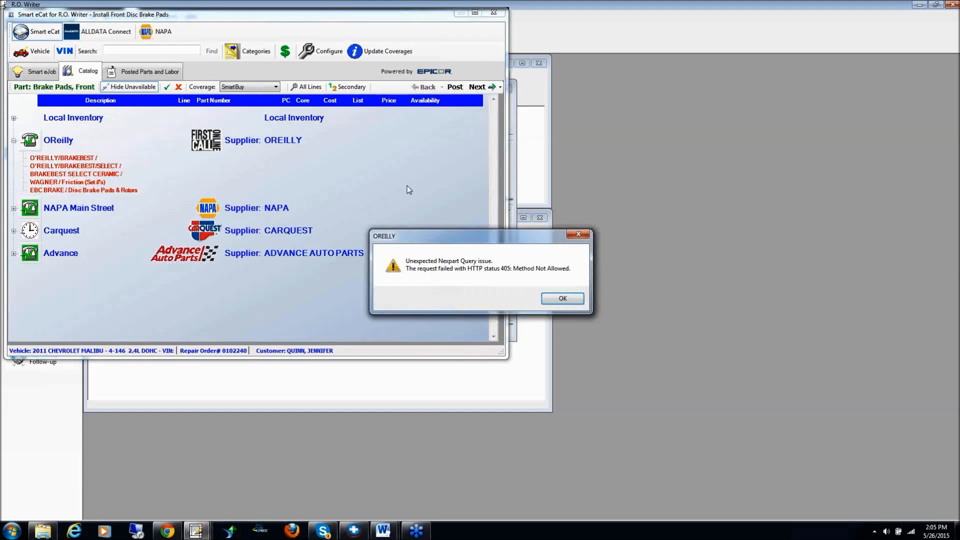
{"action": "left_click", "coordinate": [563, 299]}
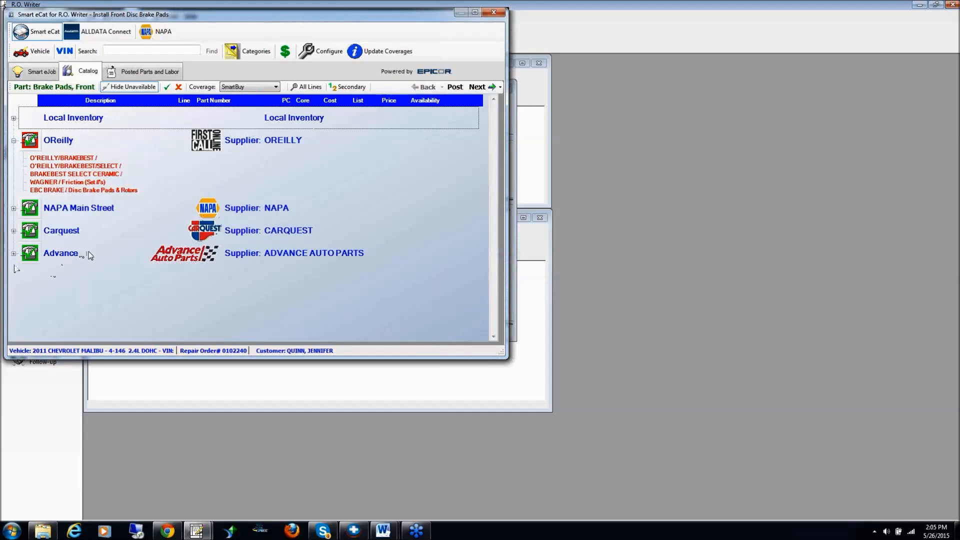
{"action": "left_click", "coordinate": [14, 208]}
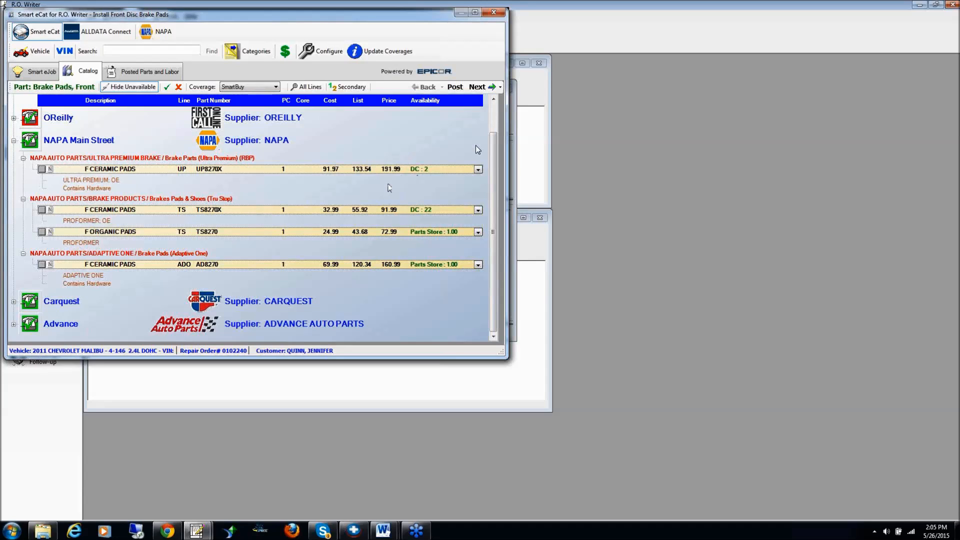
{"action": "left_click", "coordinate": [495, 113]}
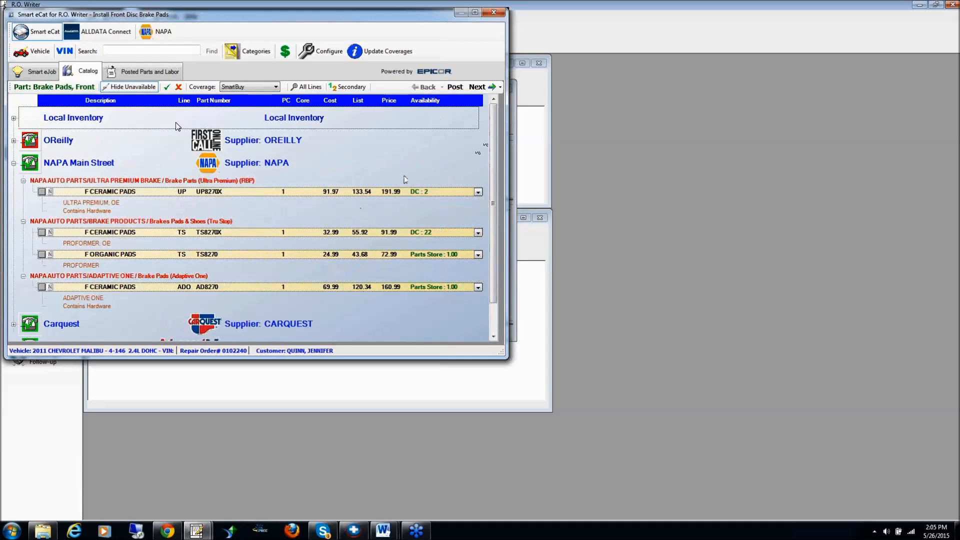
Review the front brake pads in Local Inventory with unavailable parts included, and close the parts catalog
{"action": "left_click", "coordinate": [13, 118]}
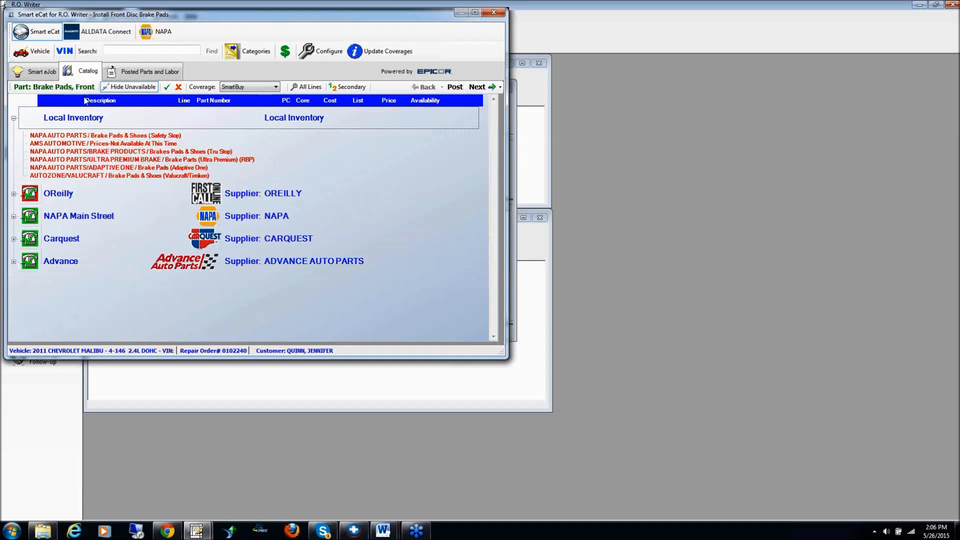
{"action": "left_click", "coordinate": [129, 86]}
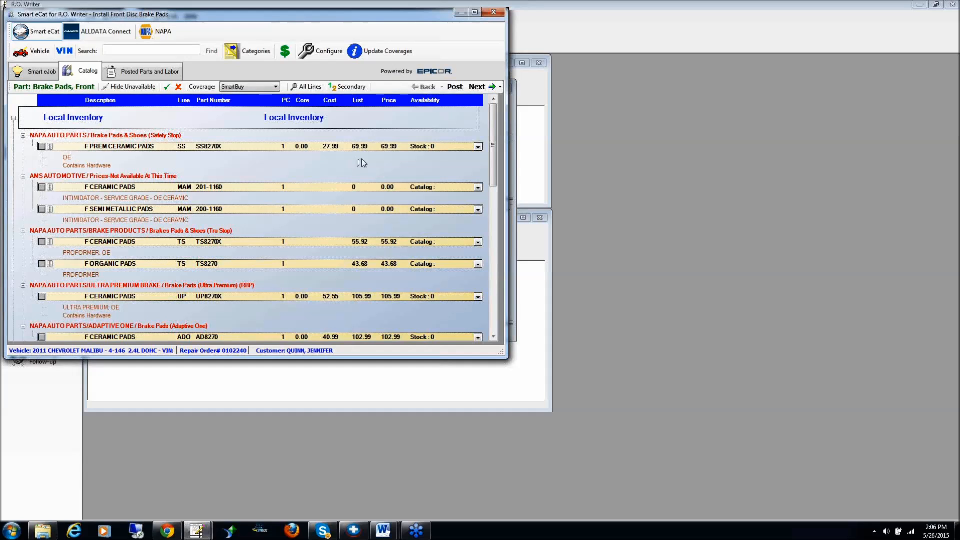
{"action": "left_click", "coordinate": [494, 12]}
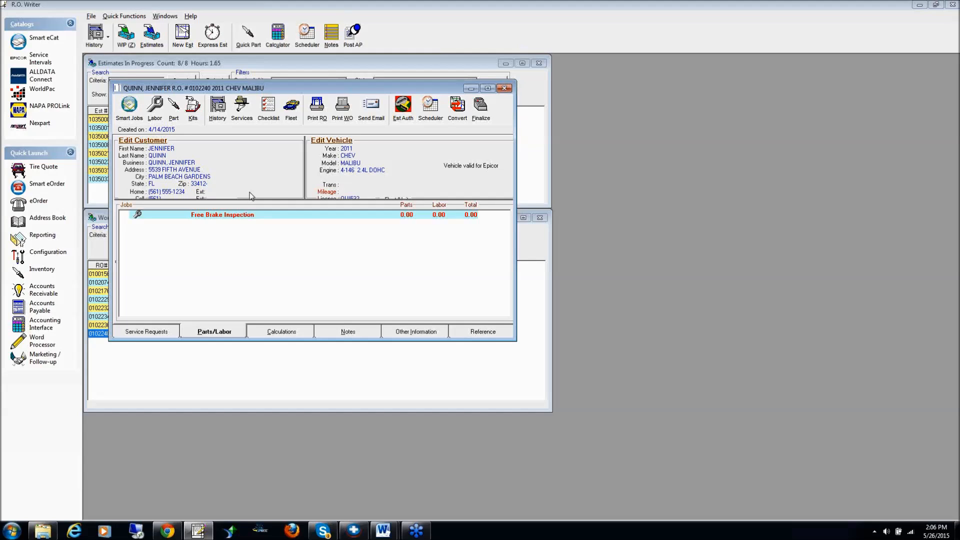
Start a manual part entry on the repair order with part number abc123
{"action": "left_click", "coordinate": [174, 108]}
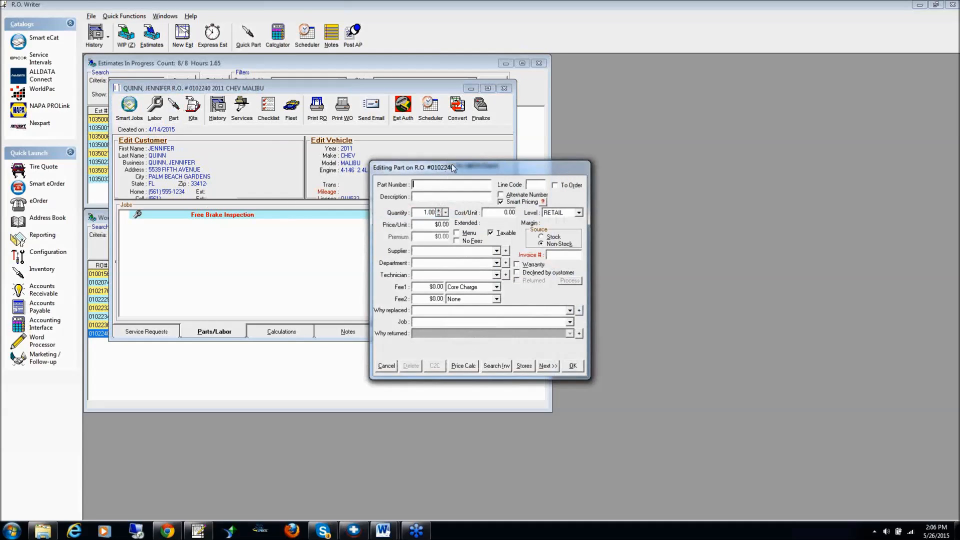
{"action": "left_click_drag", "start_coordinate": [463, 167], "coordinate": [254, 129]}
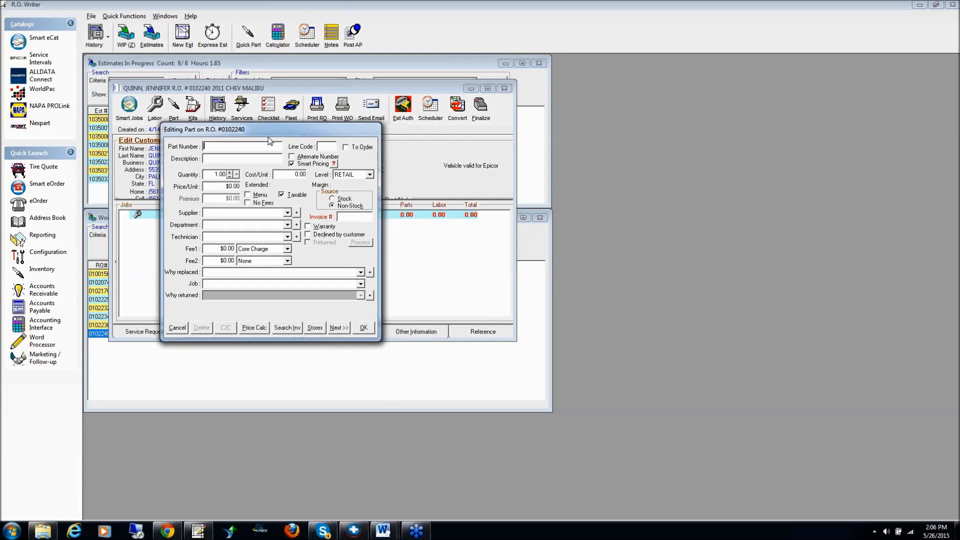
{"action": "type", "text": "abc123"}
Try out different unit costs on the abc123 part to check its smart pricing, and cancel the part entry
{"action": "left_click", "coordinate": [297, 175]}
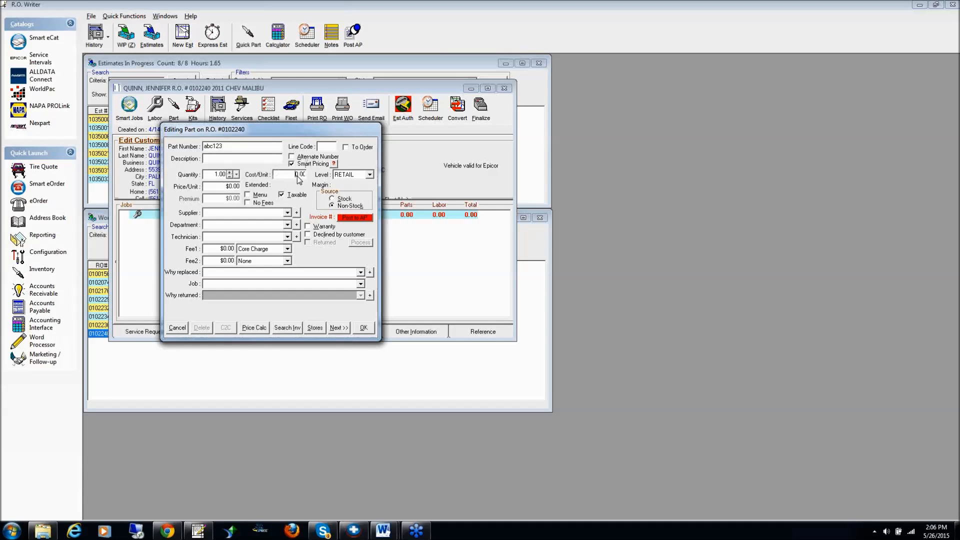
{"action": "left_click_drag", "start_coordinate": [298, 179], "coordinate": [310, 181]}
{"action": "type", "text": "1"}
{"action": "type", "text": "0"}
{"action": "type", "text": "0"}
{"action": "type", "text": "0"}
{"action": "key", "text": "BackSpace"}
{"action": "key", "text": "BackSpace"}
{"action": "key", "text": "BackSpace"}
{"action": "key", "text": "BackSpace"}
{"action": "type", "text": "3"}
{"action": "left_click", "coordinate": [177, 328]}
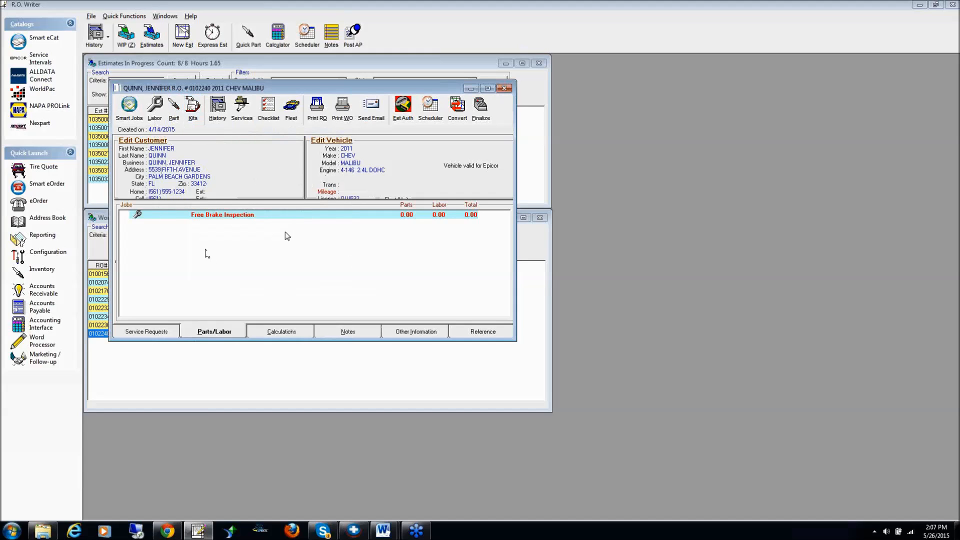
Open the parts pricing method settings in Configuration with the required password, keeping Linear Pricing by Department for parts in inventory
{"action": "left_click", "coordinate": [46, 253]}
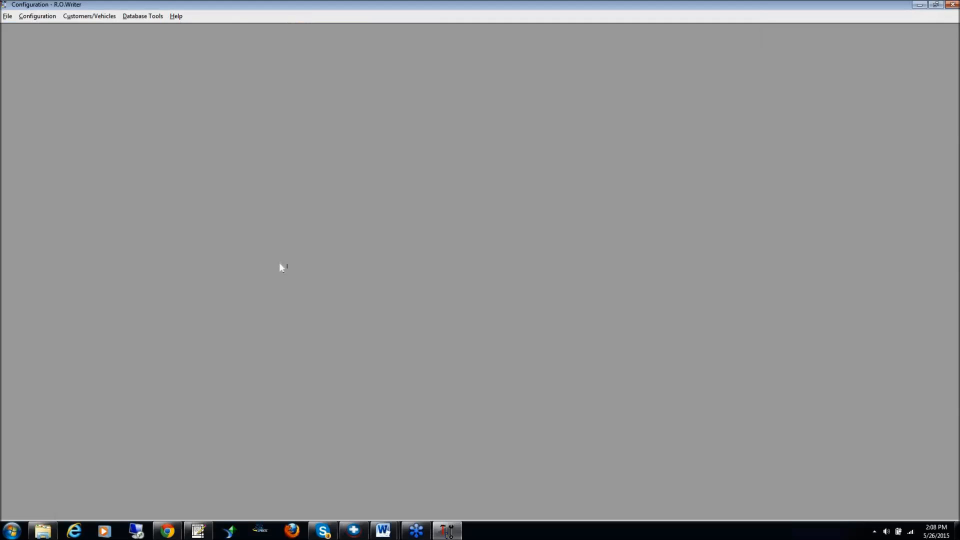
{"action": "left_click", "coordinate": [39, 18]}
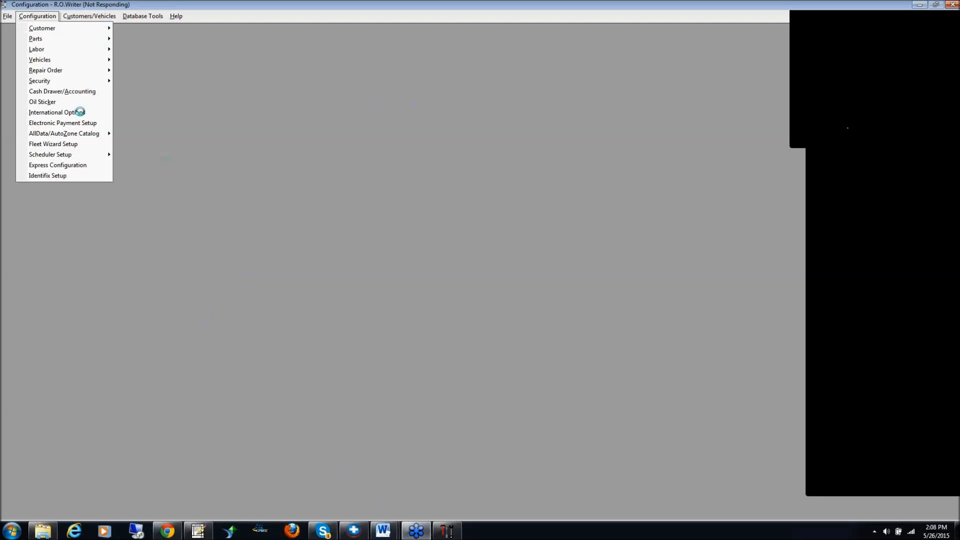
{"action": "mouse_move", "coordinate": [169, 534]}
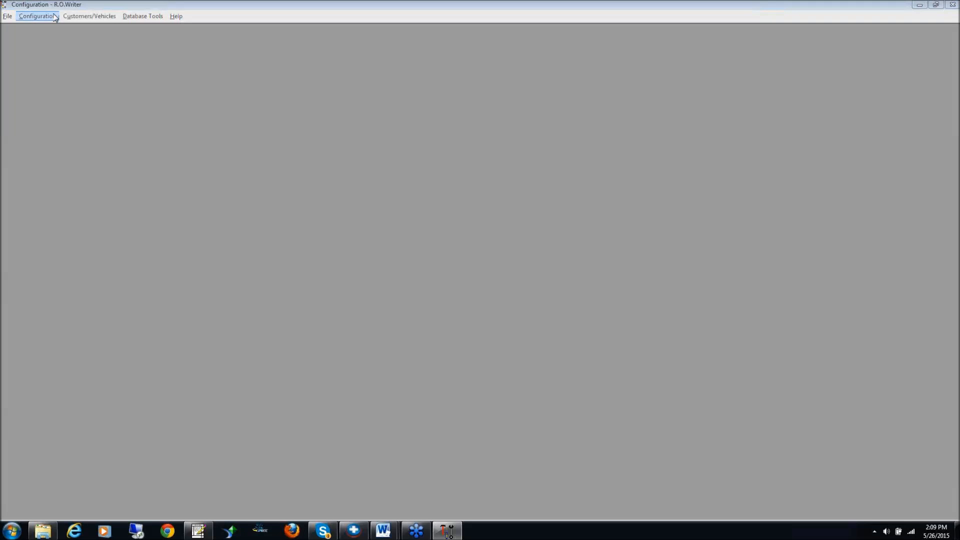
{"action": "left_click", "coordinate": [36, 17]}
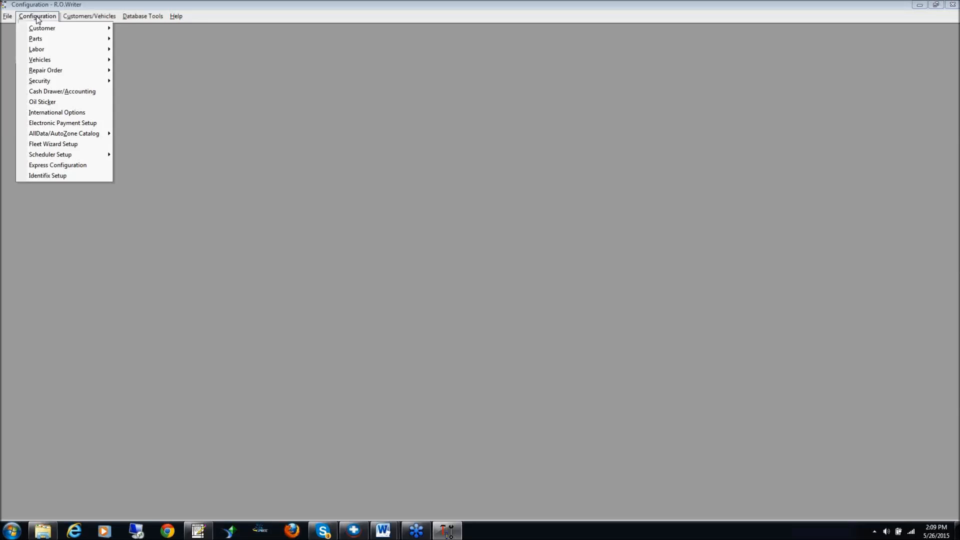
{"action": "mouse_move", "coordinate": [44, 41]}
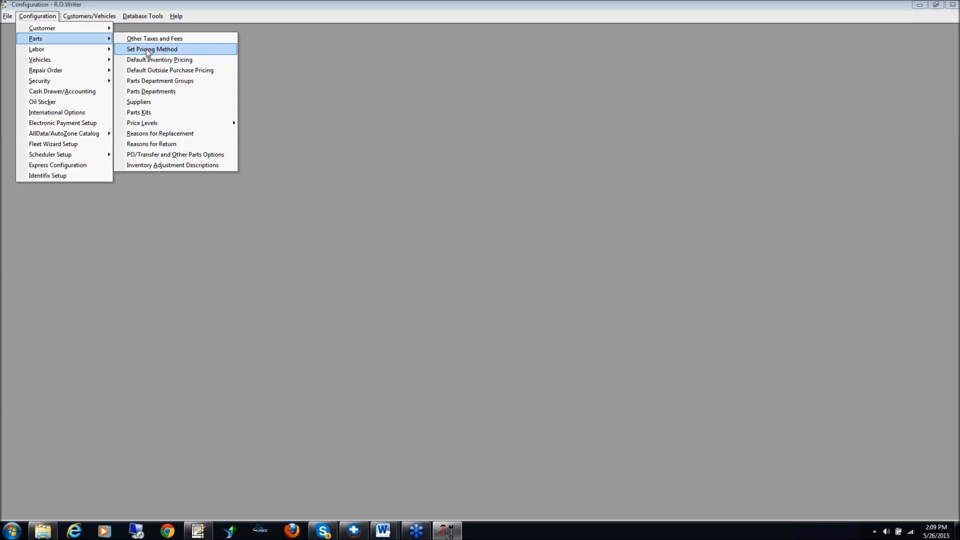
{"action": "left_click", "coordinate": [148, 49]}
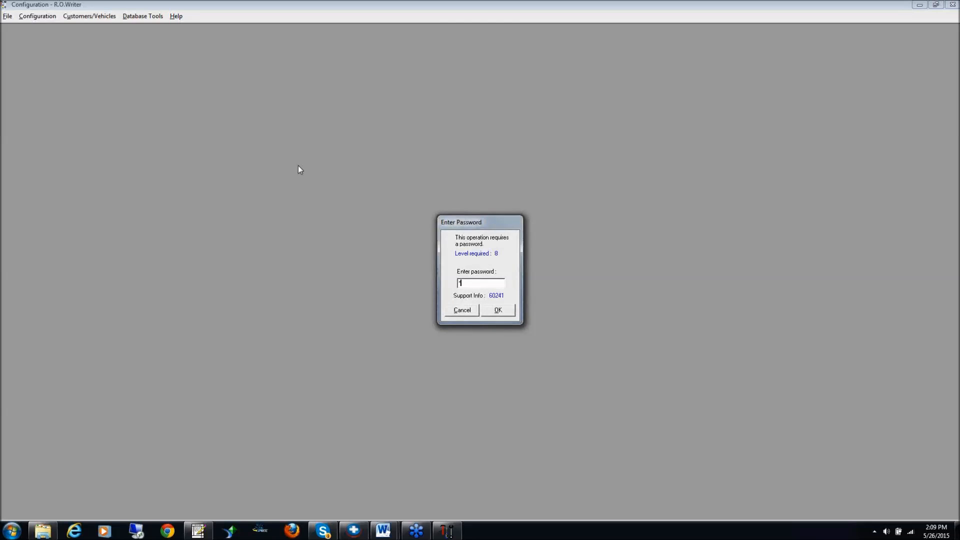
{"action": "key", "text": "Return"}
{"action": "left_click_drag", "start_coordinate": [475, 136], "coordinate": [220, 58]}
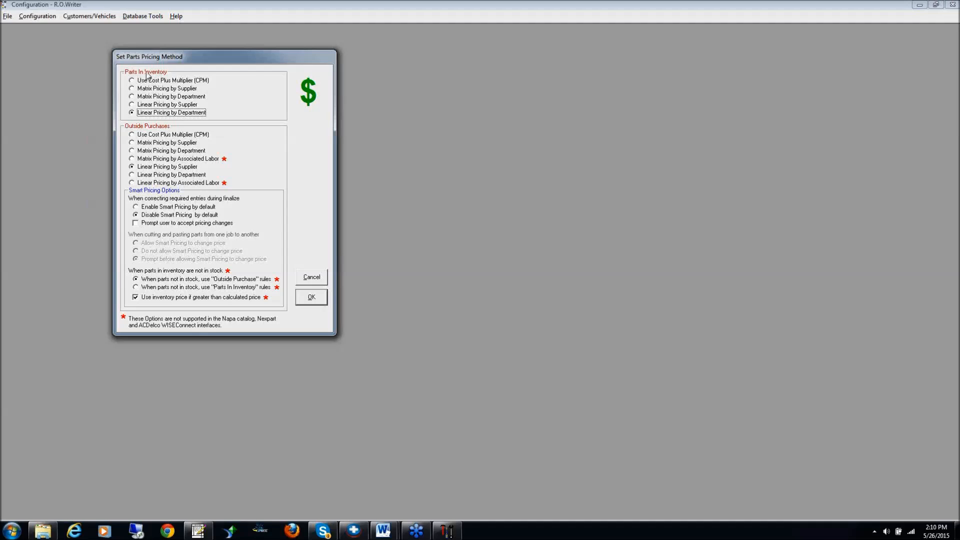
{"action": "left_click", "coordinate": [131, 112]}
Switch to the Word document on matrix pricing versus linear pricing to review its cost multiplier ranges
{"action": "left_click", "coordinate": [381, 534]}
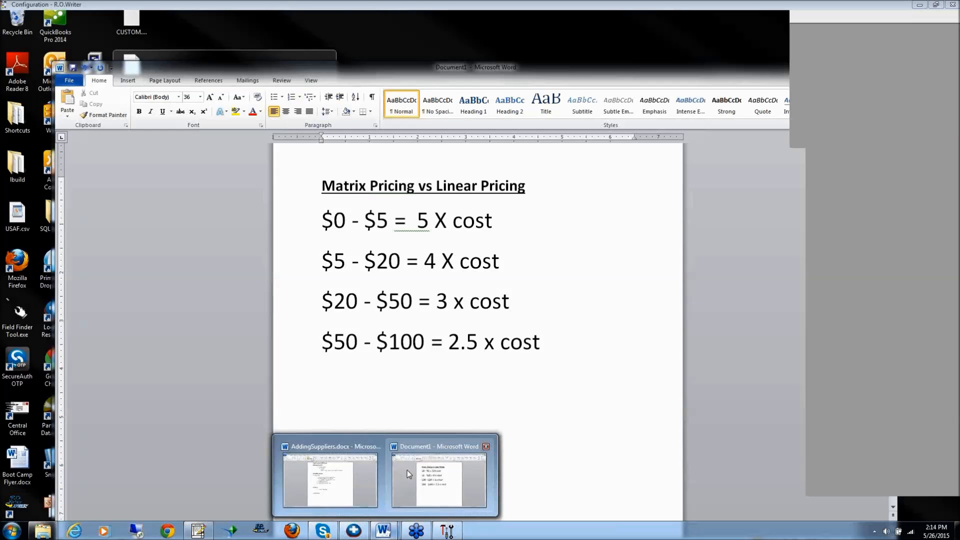
{"action": "left_click", "coordinate": [407, 471]}
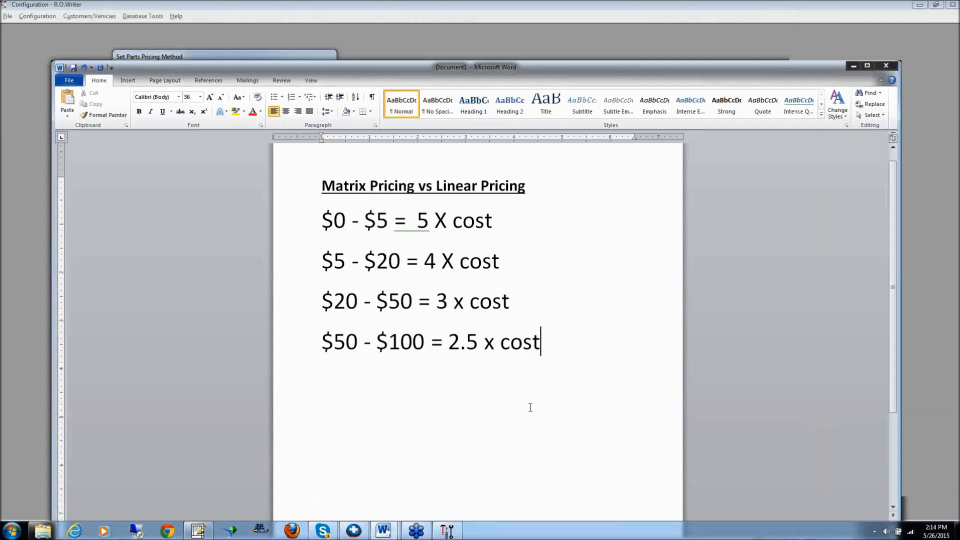
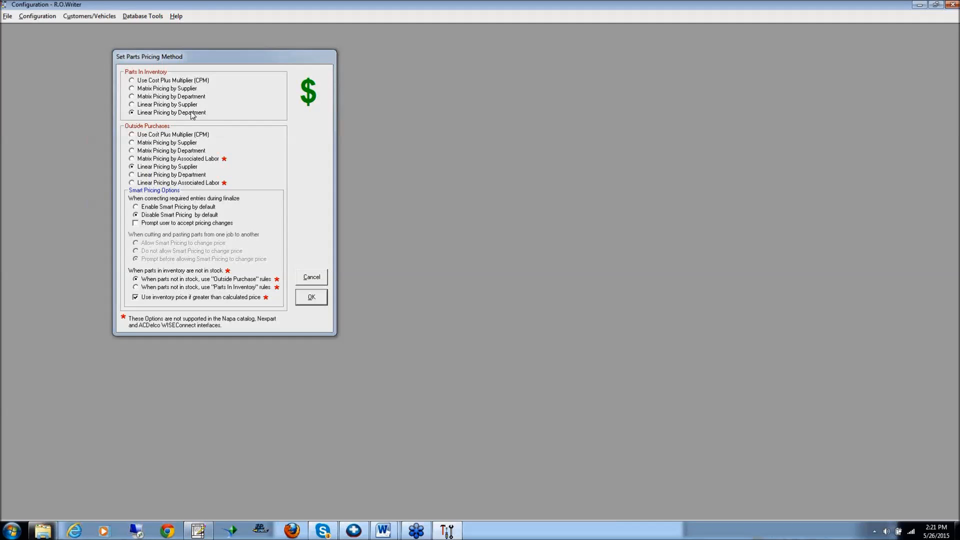
Accept the pricing method and open the settings of the default outside purchase pricing, entering the required password
{"action": "left_click", "coordinate": [311, 298]}
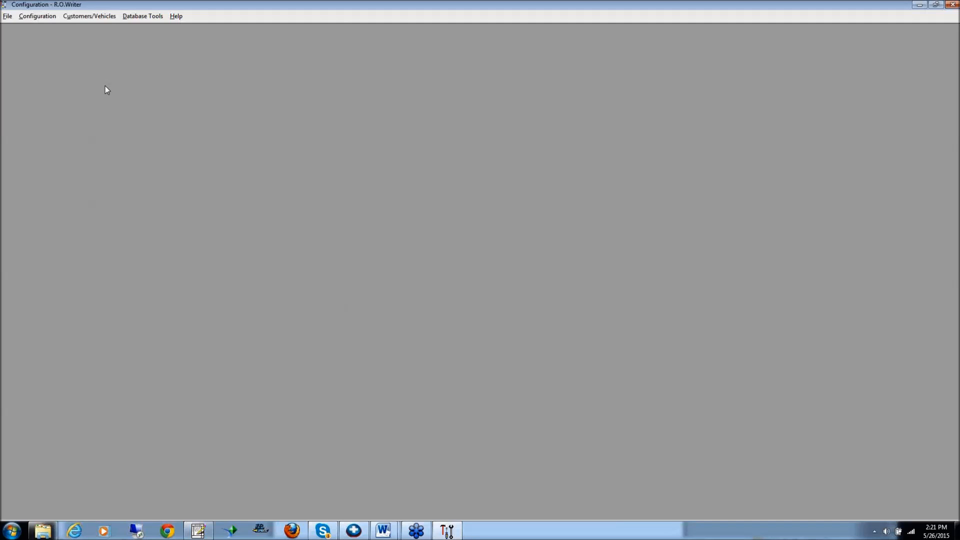
{"action": "left_click", "coordinate": [42, 17]}
{"action": "mouse_move", "coordinate": [48, 41]}
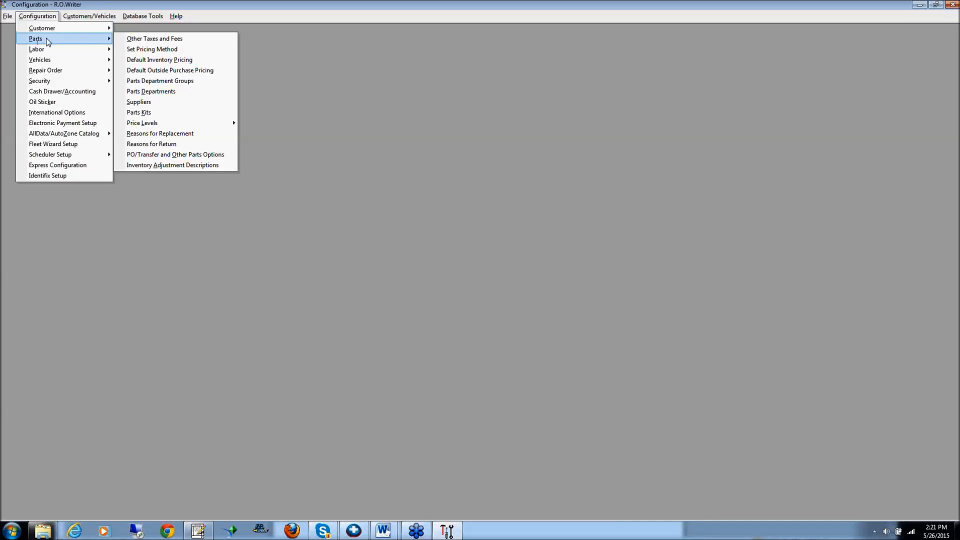
{"action": "left_click", "coordinate": [148, 73]}
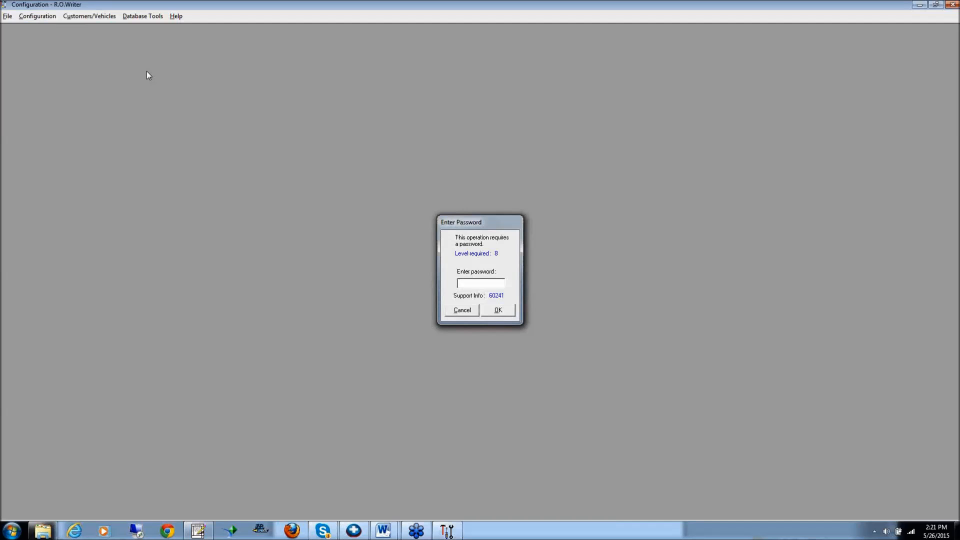
{"action": "key", "text": "Return"}
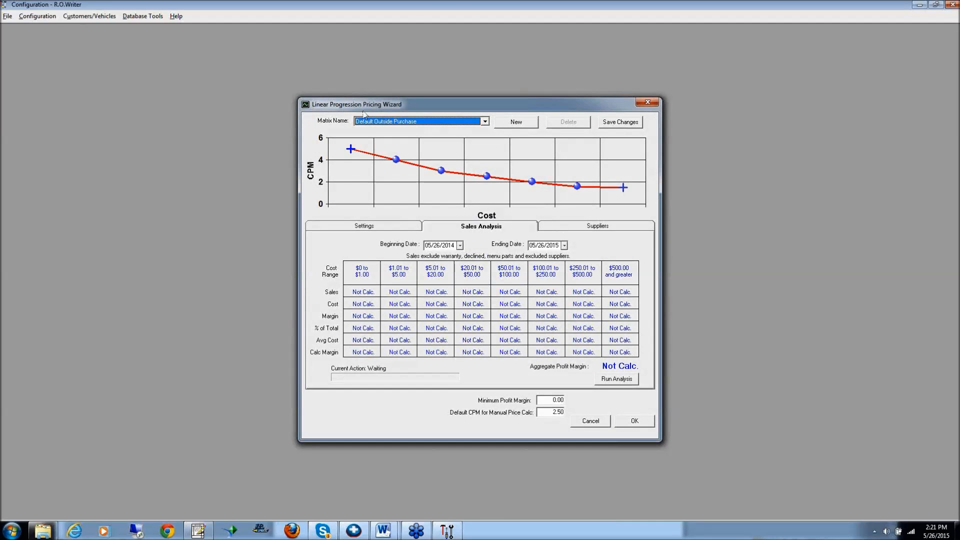
{"action": "left_click_drag", "start_coordinate": [446, 104], "coordinate": [235, 65]}
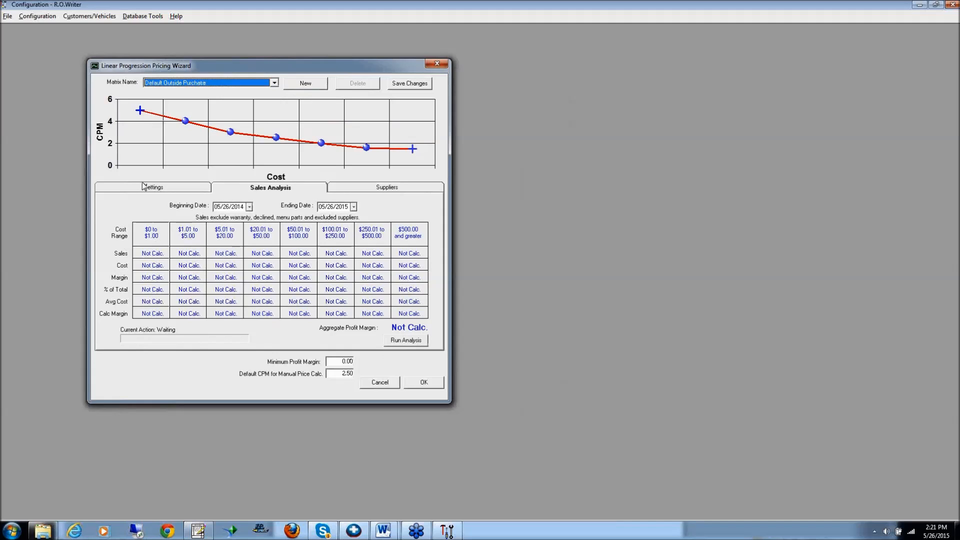
{"action": "left_click", "coordinate": [164, 188]}
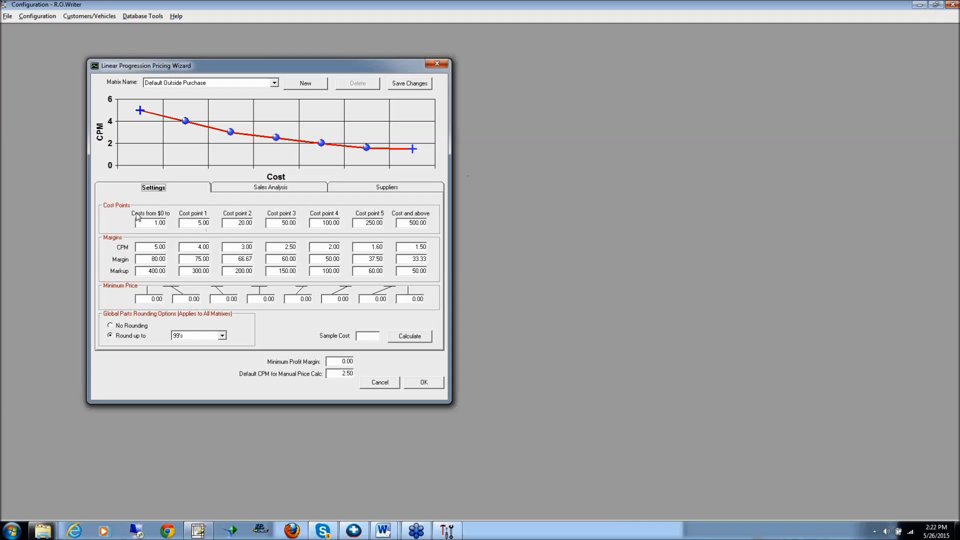
Review the first CPM values of the Default Outside Purchase matrix and set the margin at cost point 1 to 77.00
{"action": "left_click", "coordinate": [156, 246]}
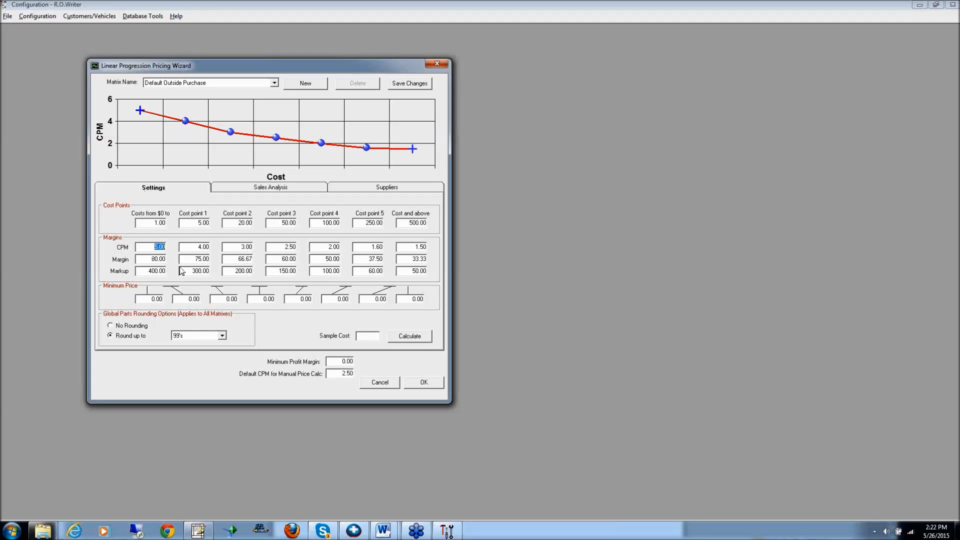
{"action": "left_click", "coordinate": [209, 222]}
{"action": "left_click", "coordinate": [199, 246]}
{"action": "left_click", "coordinate": [240, 225]}
{"action": "left_click", "coordinate": [241, 247]}
{"action": "left_click", "coordinate": [202, 223]}
{"action": "left_click", "coordinate": [200, 246]}
{"action": "left_click", "coordinate": [200, 271]}
{"action": "key", "text": "shift+Tab"}
{"action": "type", "text": "0.7"}
{"action": "type", "text": "00"}
Set the CPM at cost point 2 to 3.25 and the minimum price of the lowest cost range to 1.99
{"action": "left_click", "coordinate": [206, 247]}
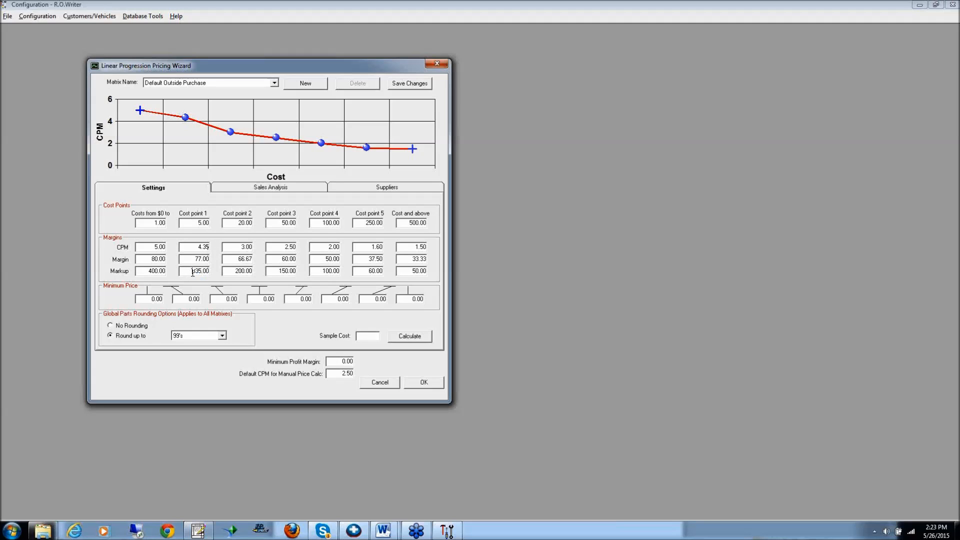
{"action": "left_click_drag", "start_coordinate": [192, 273], "coordinate": [222, 279]}
{"action": "left_click_drag", "start_coordinate": [239, 247], "coordinate": [260, 246]}
{"action": "type", "text": "3.25"}
{"action": "left_click_drag", "start_coordinate": [150, 299], "coordinate": [167, 302]}
{"action": "type", "text": "1.9"}
View the round-up choices, keep 99's, and calculate the selling price for a sample cost of 10
{"action": "left_click", "coordinate": [222, 335]}
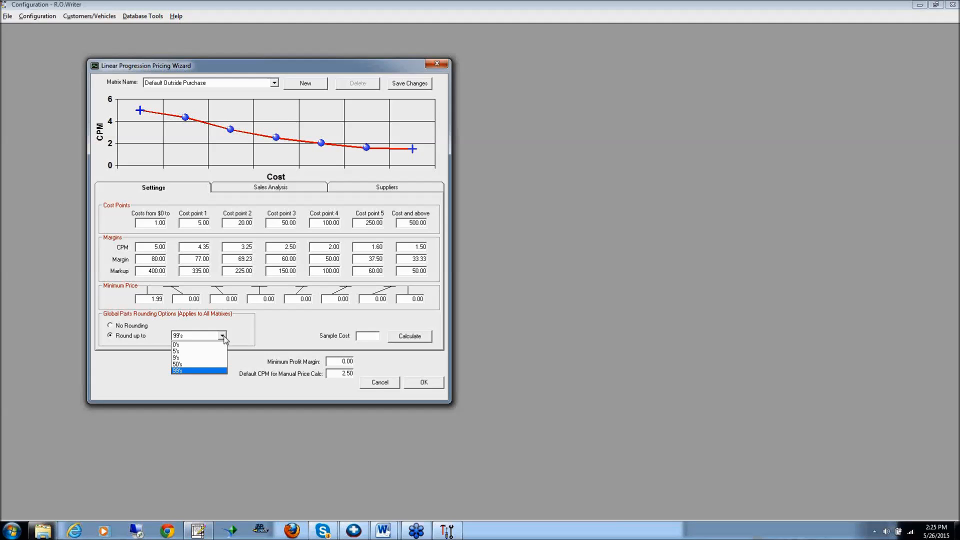
{"action": "left_click", "coordinate": [368, 337]}
{"action": "left_click", "coordinate": [369, 338]}
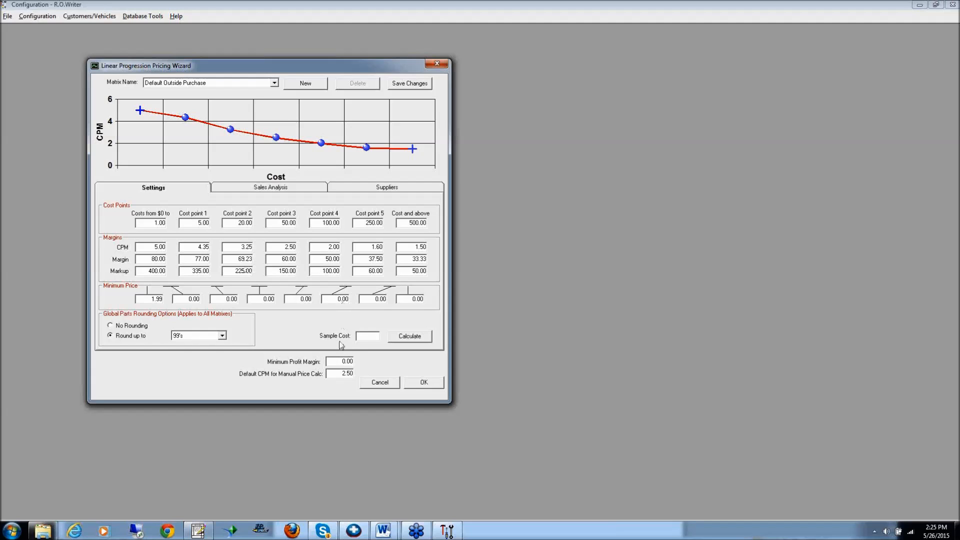
{"action": "type", "text": "8"}
{"action": "left_click", "coordinate": [410, 338]}
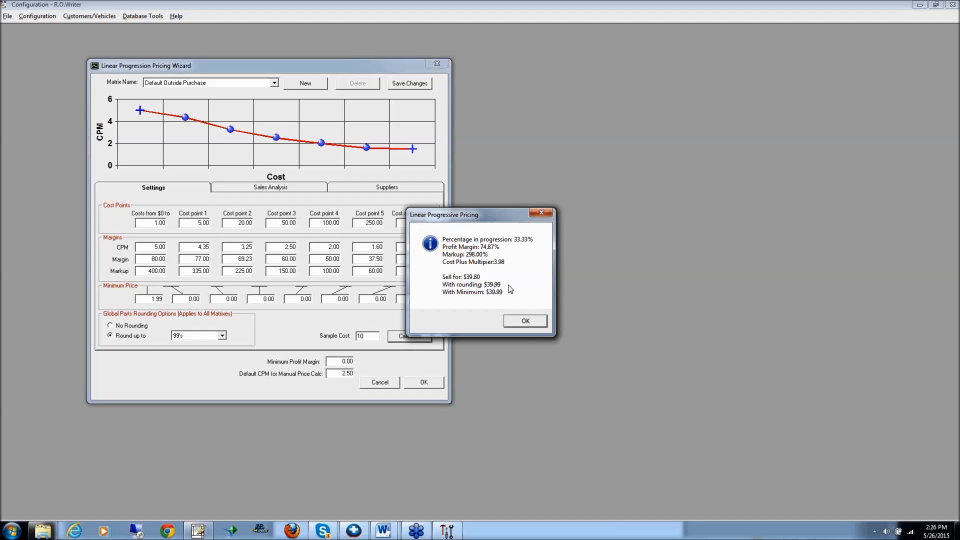
{"action": "left_click", "coordinate": [534, 322]}
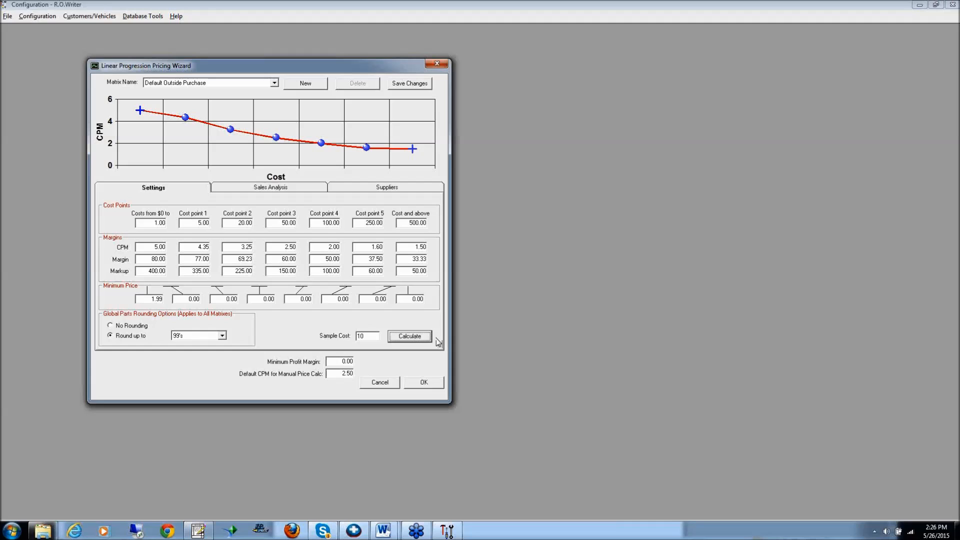
{"action": "key", "text": "Tab"}
Switch to the repair order in R.O. Writer, view the price calculator on a new part, and cancel the part entry
{"action": "left_click", "coordinate": [198, 530]}
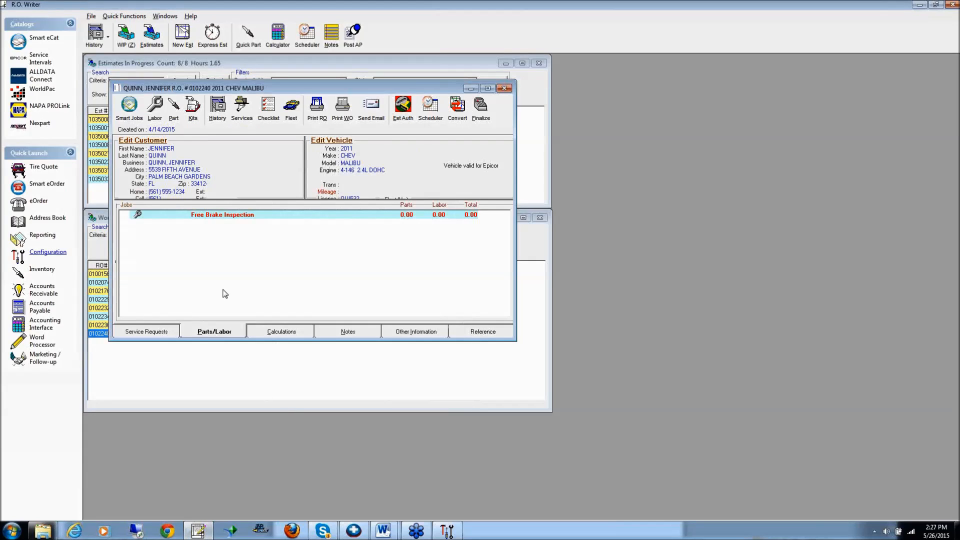
{"action": "left_click", "coordinate": [173, 107]}
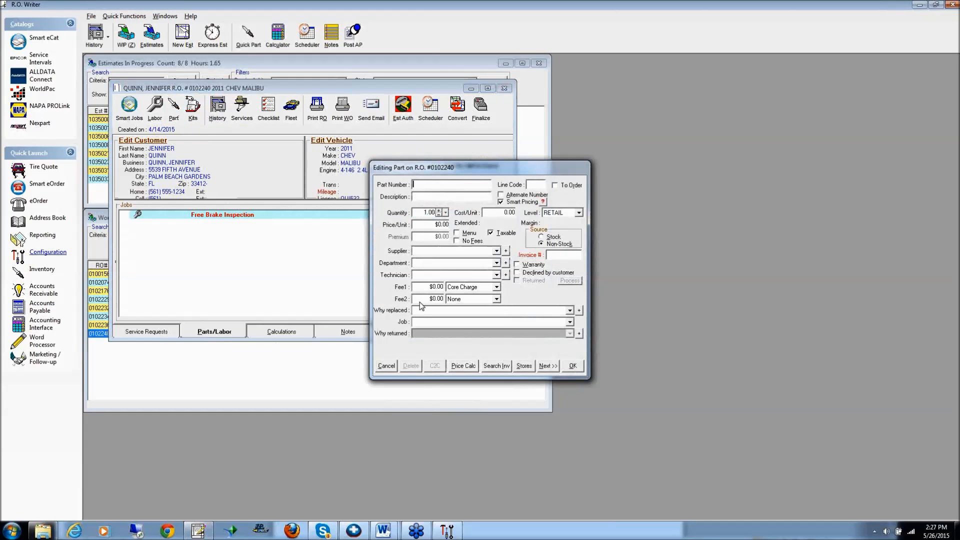
{"action": "left_click", "coordinate": [464, 366]}
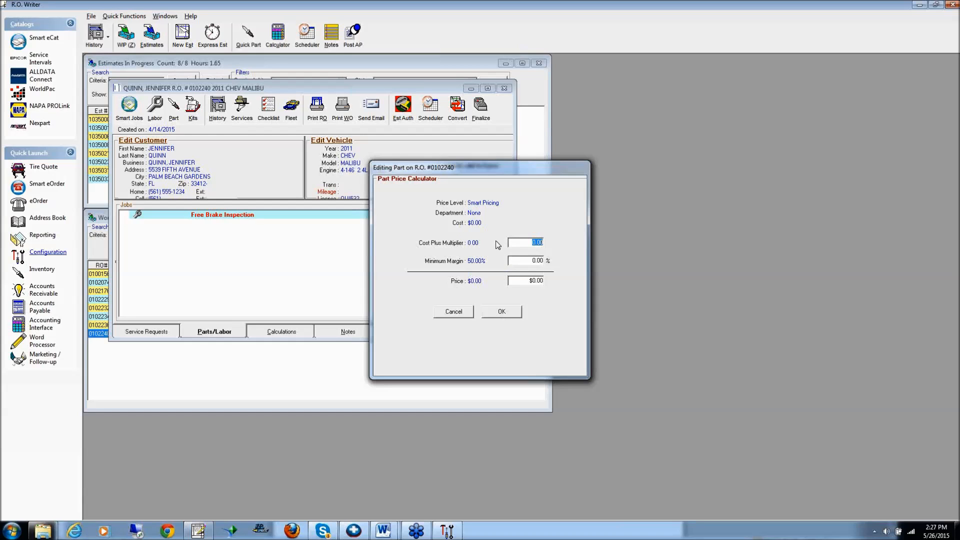
{"action": "left_click", "coordinate": [442, 313]}
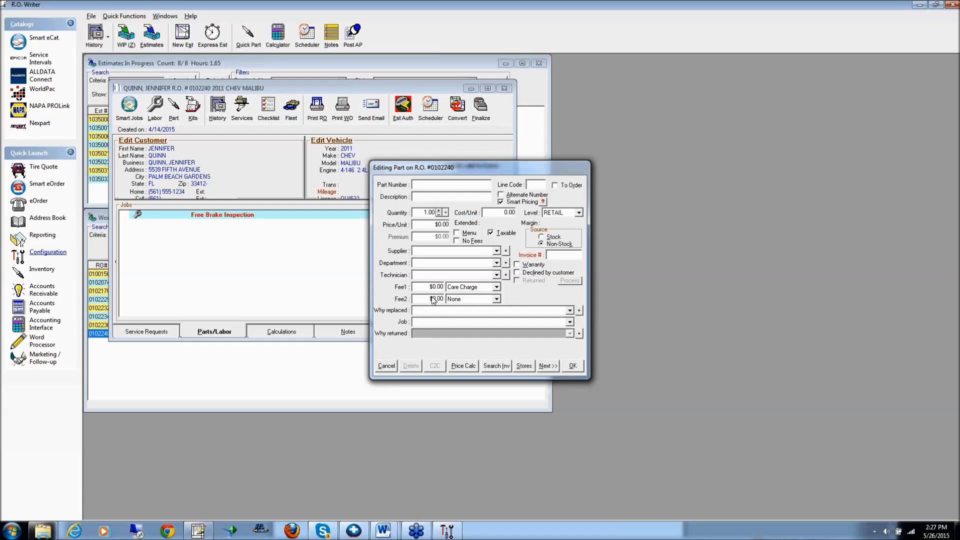
{"action": "left_click", "coordinate": [386, 366]}
Return to the Configuration pricing wizard, view the matrix's suppliers, and run the sales analysis from 05/26/2014 to 05/26/2015
{"action": "left_click", "coordinate": [446, 530]}
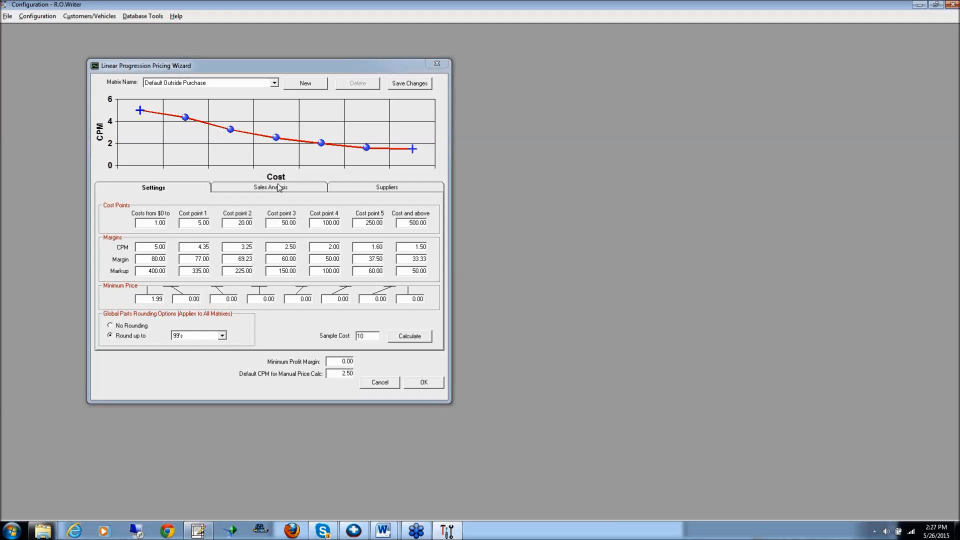
{"action": "left_click", "coordinate": [387, 189]}
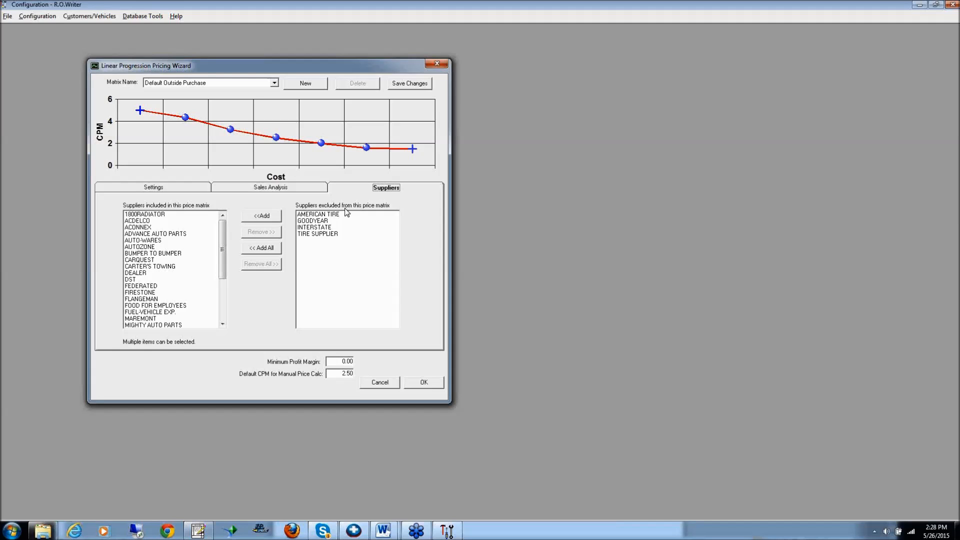
{"action": "left_click", "coordinate": [258, 189]}
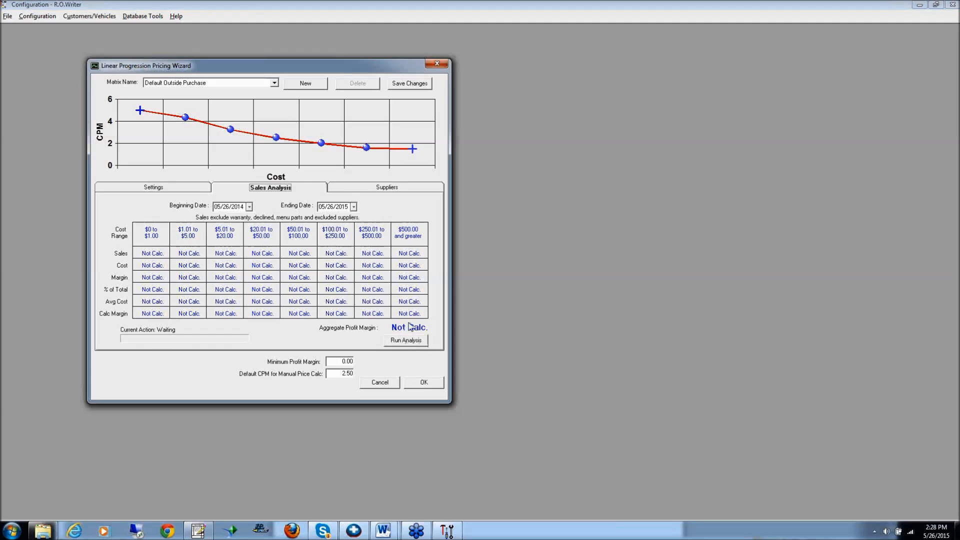
{"action": "left_click", "coordinate": [406, 340]}
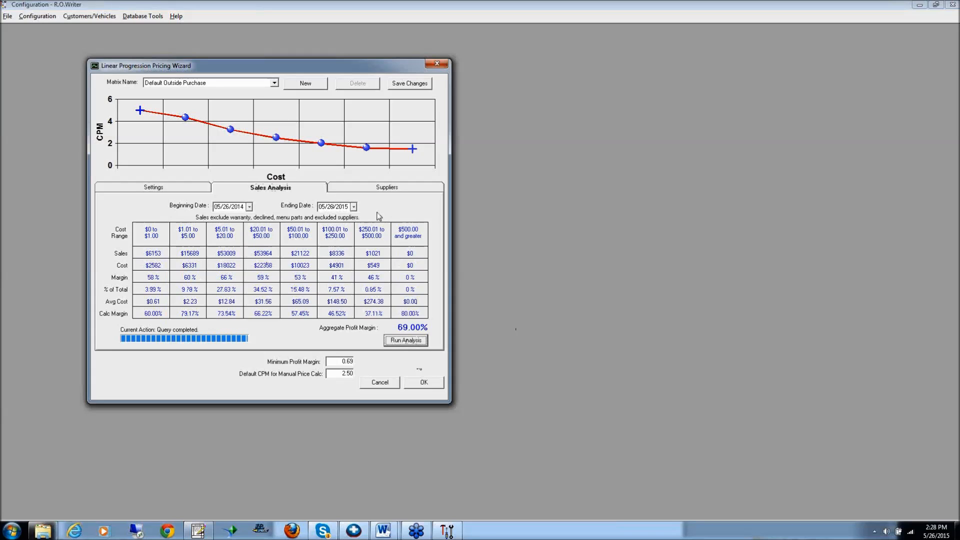
{"action": "left_click", "coordinate": [241, 207]}
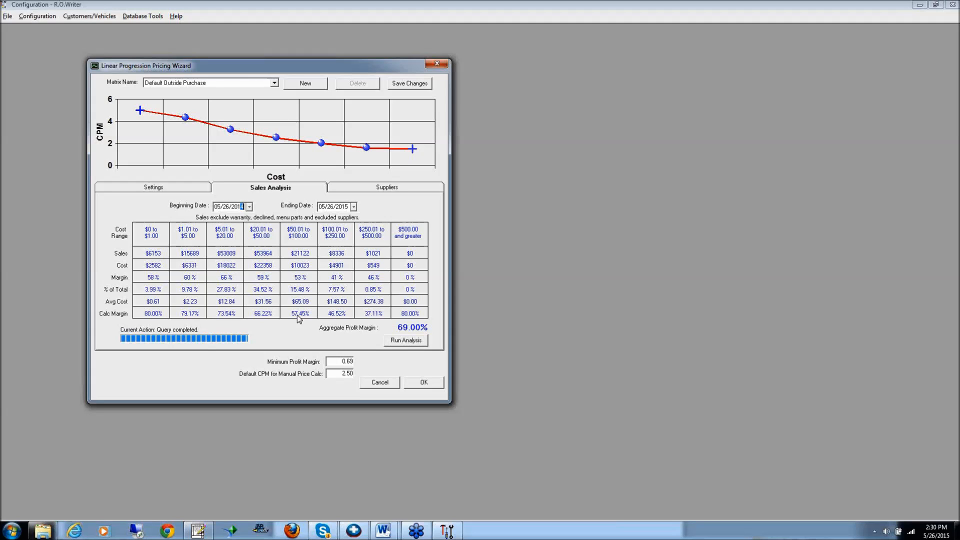
Show the settings of the Battery Outside Purchase matrix and examine its CPM values at each cost point
{"action": "left_click", "coordinate": [155, 189]}
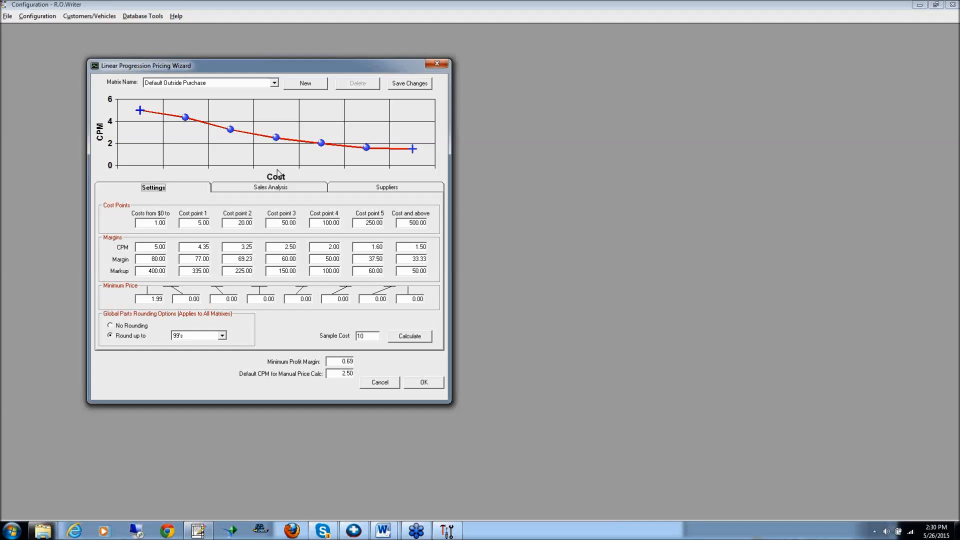
{"action": "left_click", "coordinate": [274, 83]}
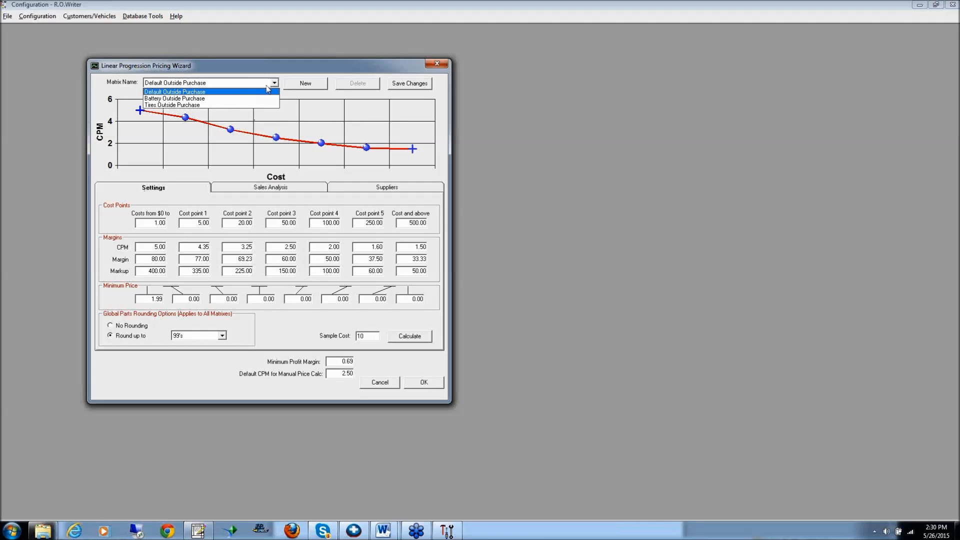
{"action": "left_click", "coordinate": [191, 98]}
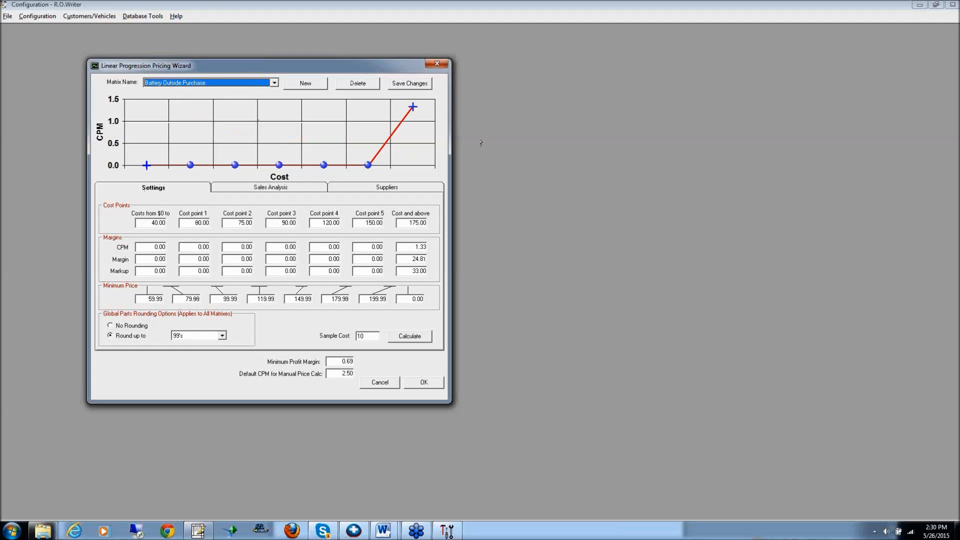
{"action": "double_click", "coordinate": [159, 247]}
{"action": "left_click", "coordinate": [190, 248]}
{"action": "double_click", "coordinate": [324, 247]}
{"action": "left_click", "coordinate": [325, 247]}
{"action": "left_click", "coordinate": [369, 247]}
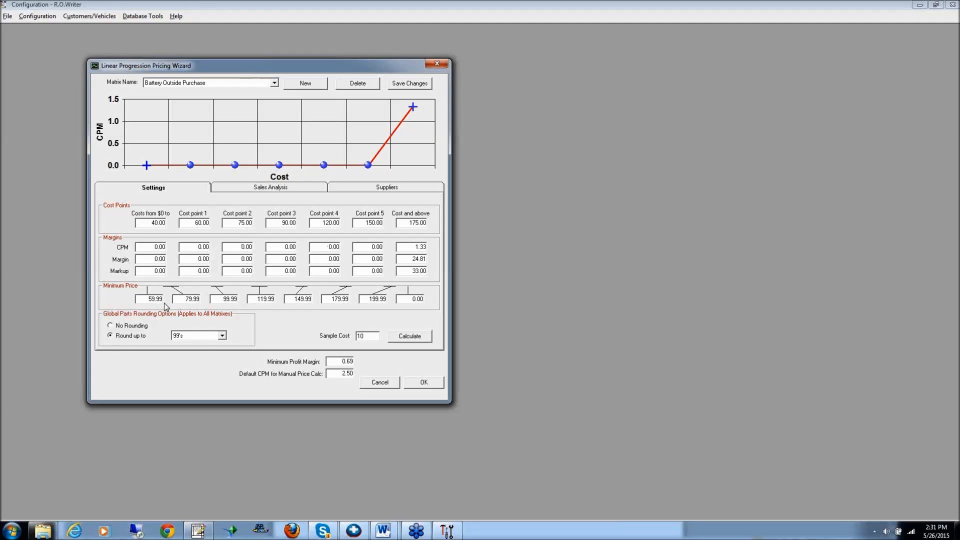
Compare the battery matrix's minimum prices with their corresponding cost points
{"action": "double_click", "coordinate": [149, 300]}
{"action": "left_click", "coordinate": [150, 222]}
{"action": "double_click", "coordinate": [229, 300]}
{"action": "left_click_drag", "start_coordinate": [281, 223], "coordinate": [297, 223]}
{"action": "left_click_drag", "start_coordinate": [258, 300], "coordinate": [291, 299]}
{"action": "left_click", "coordinate": [321, 220]}
{"action": "left_click", "coordinate": [298, 299]}
Examine the cost points and CPM of the Tires Outside Purchase matrix, and accept the outside purchase pricing wizard
{"action": "left_click", "coordinate": [275, 84]}
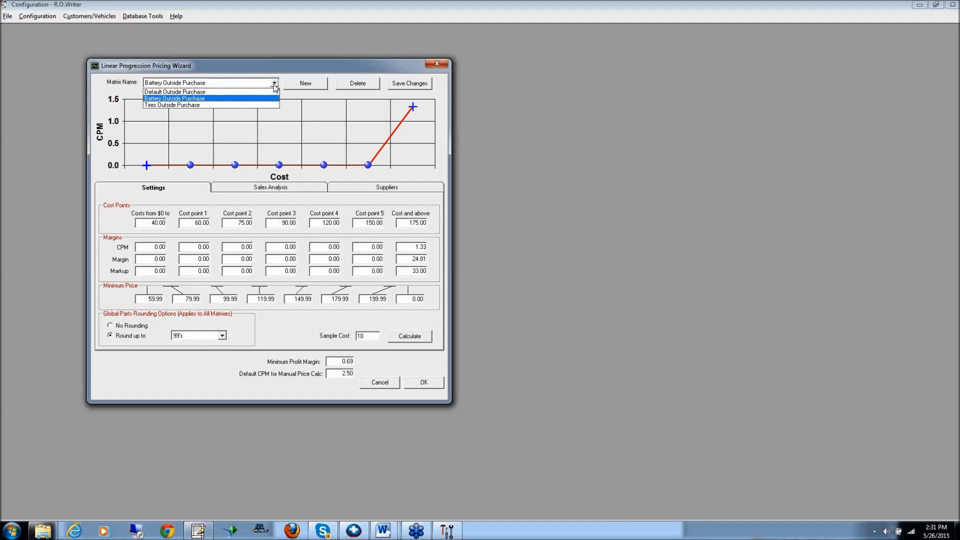
{"action": "left_click", "coordinate": [168, 105]}
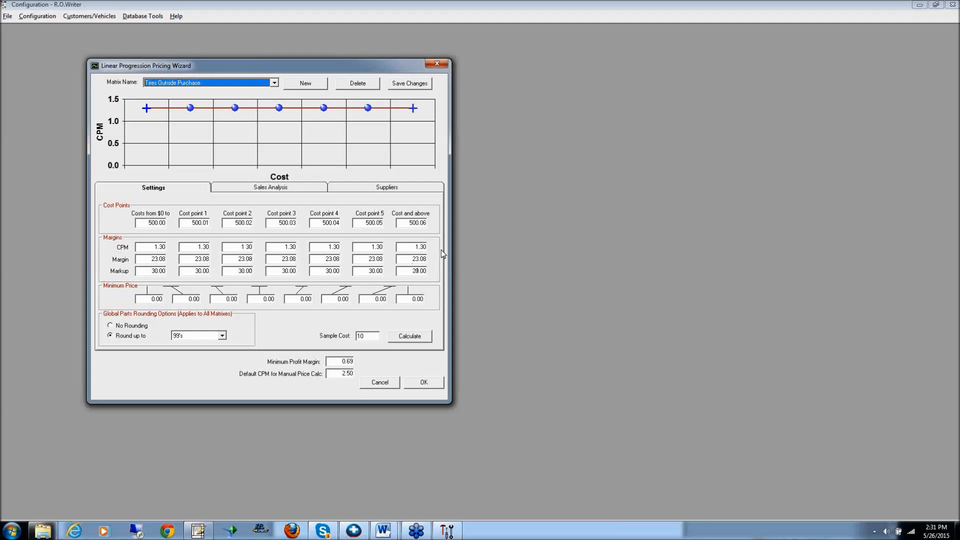
{"action": "key", "text": "Tab"}
{"action": "key", "text": "Tab"}
{"action": "key", "text": "Tab"}
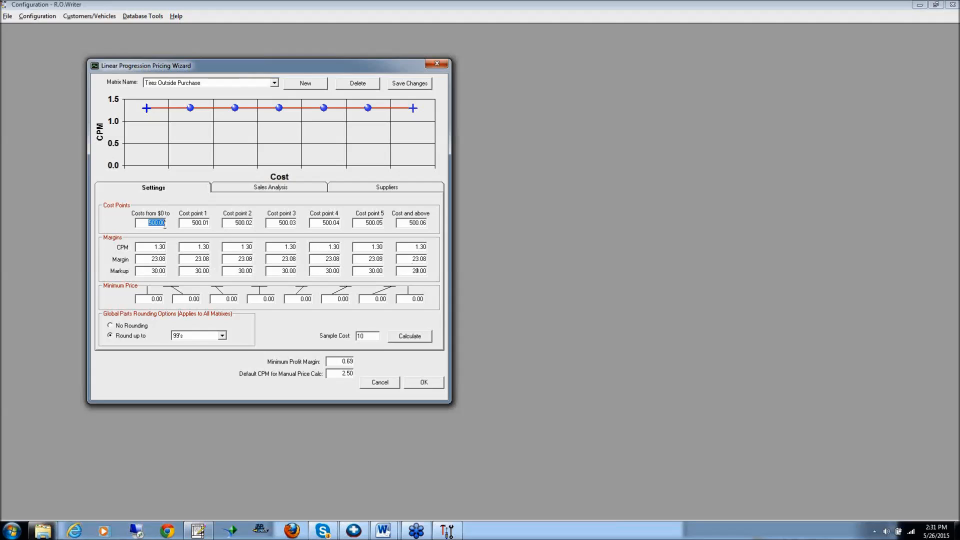
{"action": "left_click", "coordinate": [287, 224]}
{"action": "left_click", "coordinate": [334, 224]}
{"action": "left_click", "coordinate": [375, 224]}
{"action": "left_click", "coordinate": [417, 222]}
{"action": "left_click", "coordinate": [160, 247]}
{"action": "left_click", "coordinate": [425, 385]}
Open the default inventory parts pricing wizard, passing the password prompt
{"action": "left_click", "coordinate": [37, 16]}
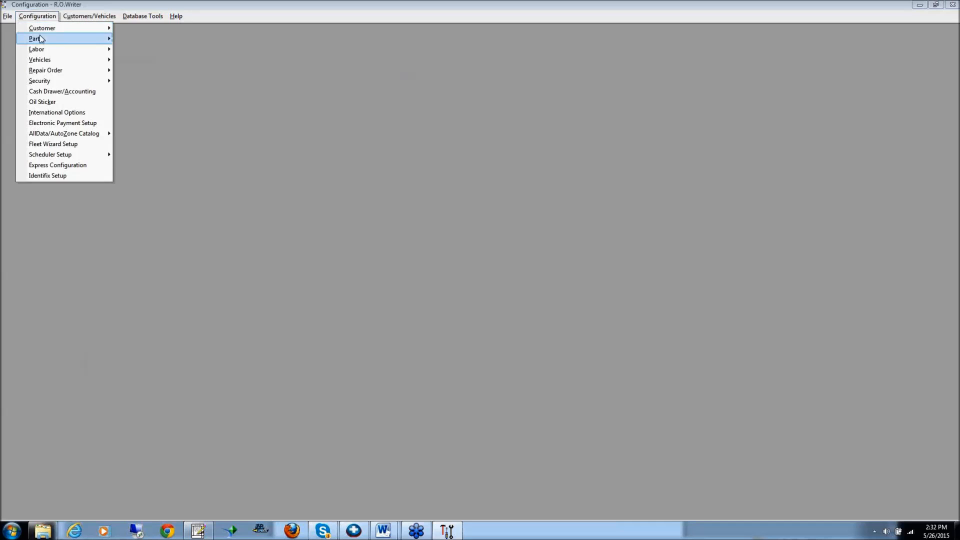
{"action": "mouse_move", "coordinate": [40, 39]}
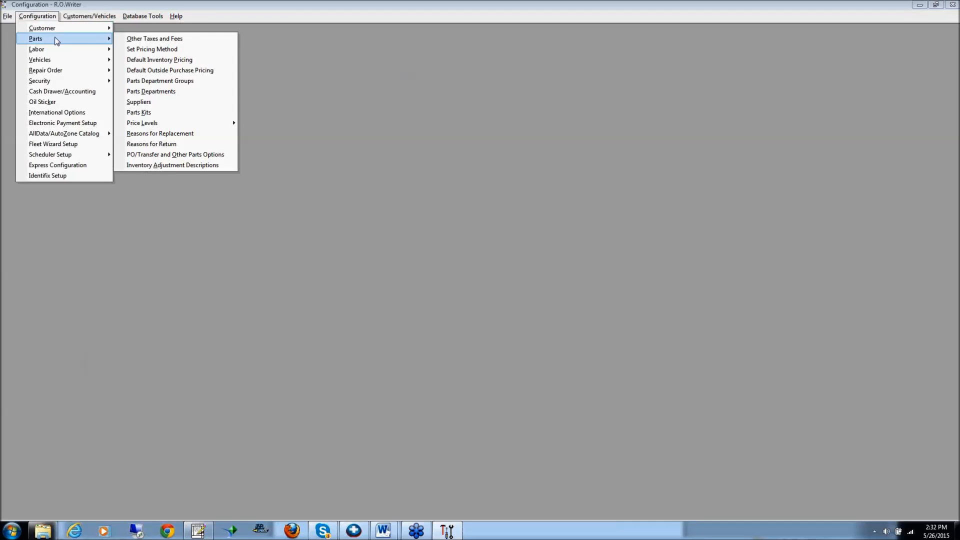
{"action": "left_click", "coordinate": [164, 60]}
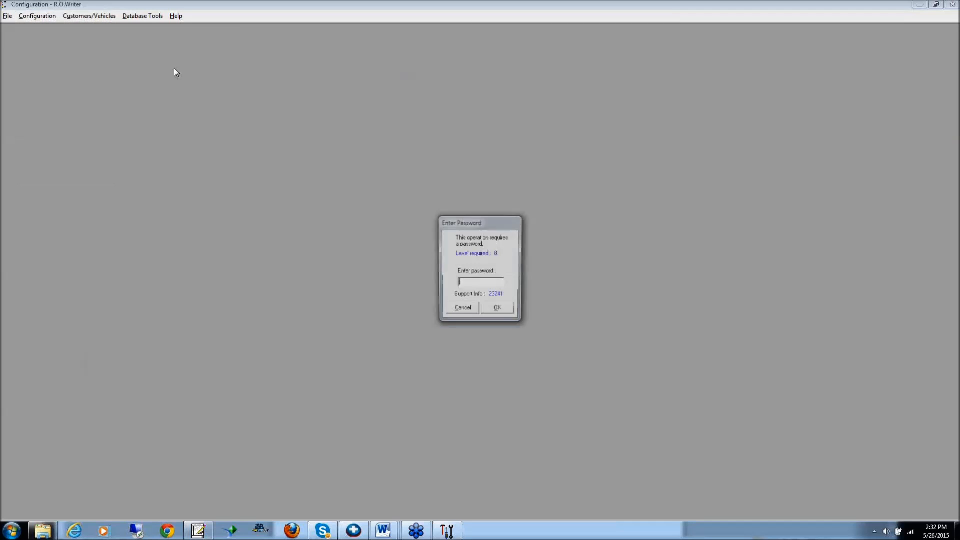
{"action": "key", "text": "Return"}
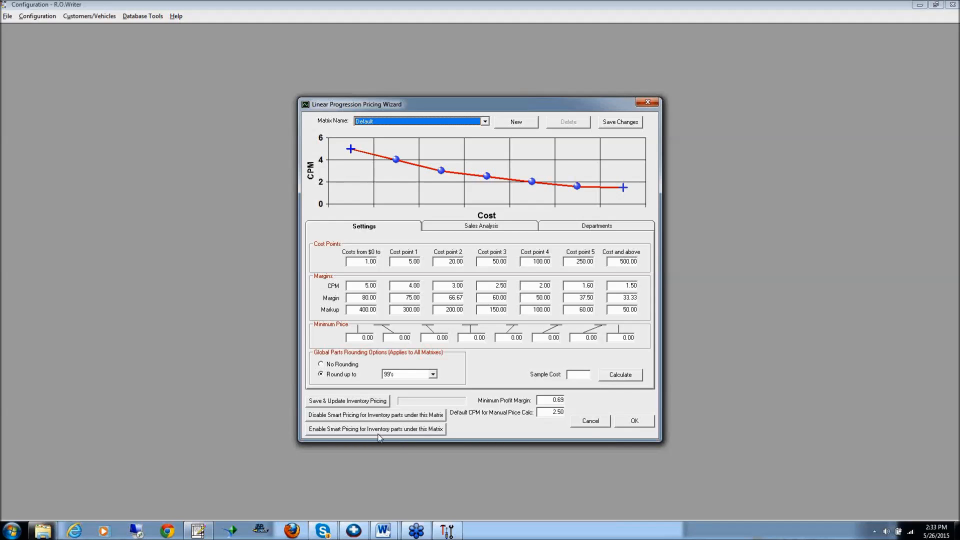
View the Default inventory matrix's departments and the list of available matrices, and return to the matrix settings
{"action": "left_click", "coordinate": [597, 228]}
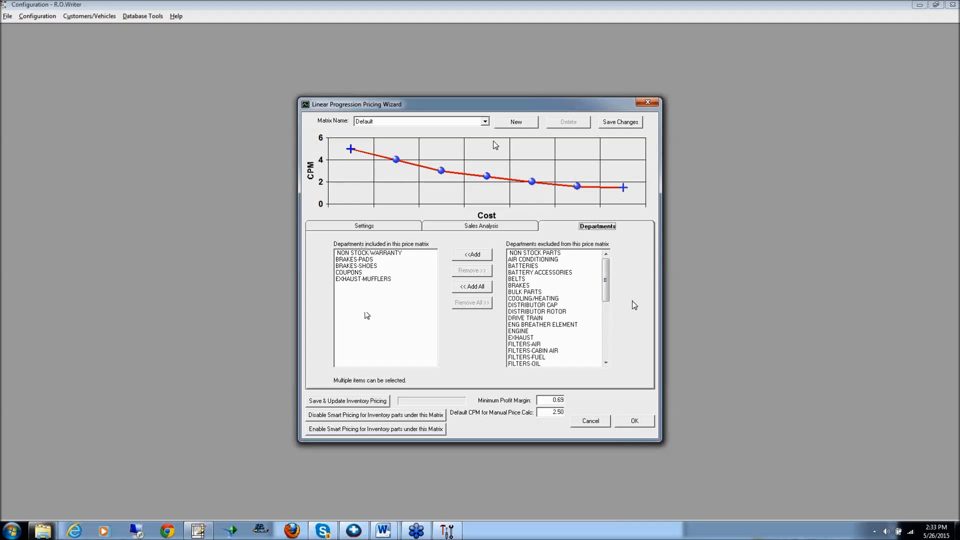
{"action": "left_click", "coordinate": [484, 122]}
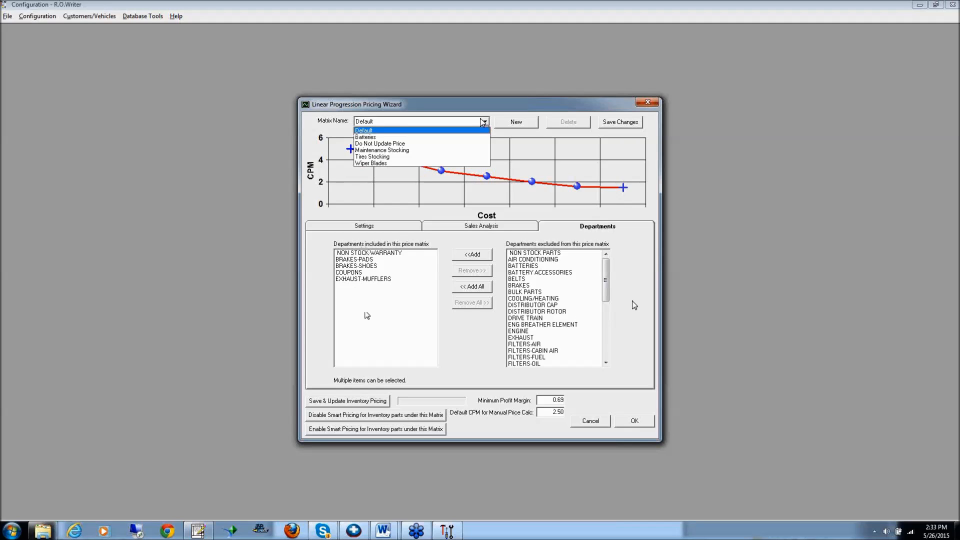
{"action": "left_click", "coordinate": [423, 123]}
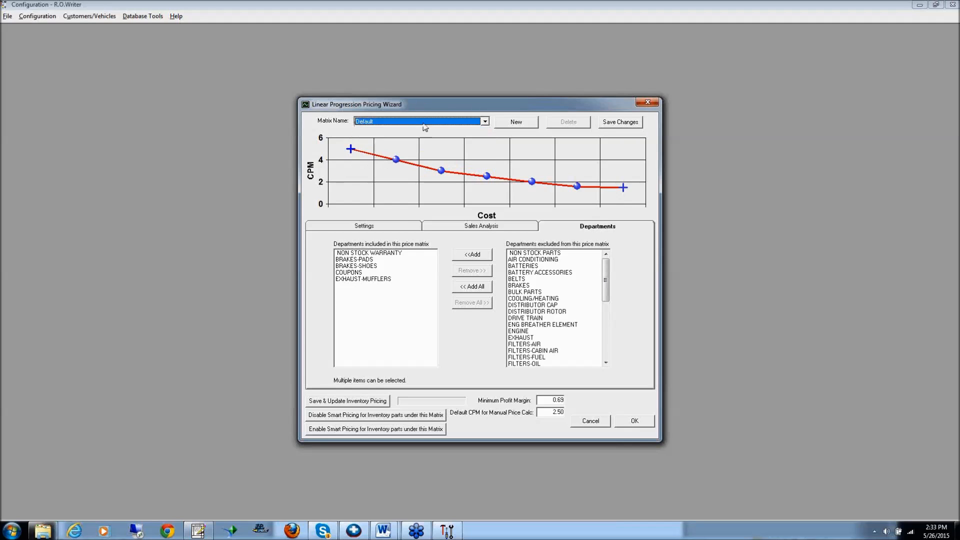
{"action": "left_click", "coordinate": [351, 227]}
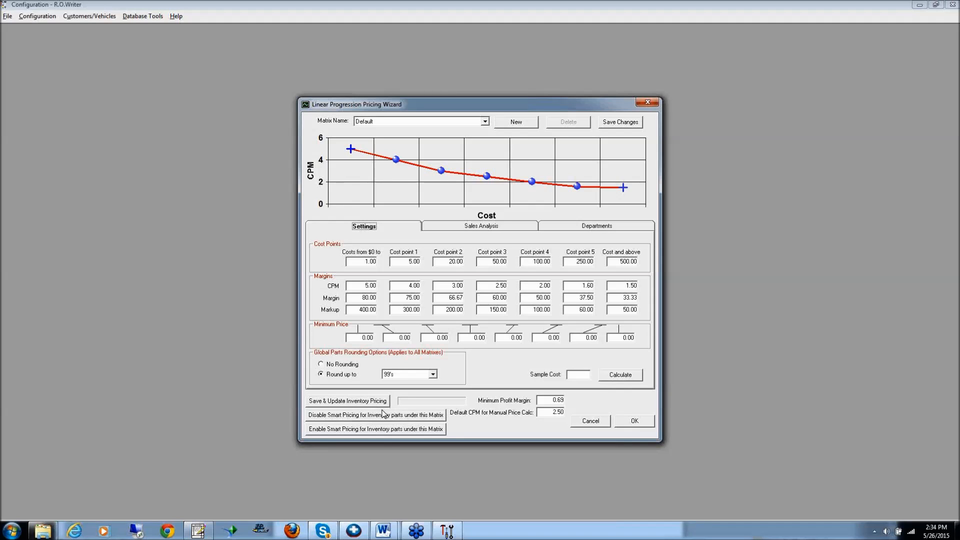
Switch to R.O. Writer, look up OIL as a part on the open repair order, and open the 10W30 oil's inventory record
{"action": "left_click", "coordinate": [203, 531]}
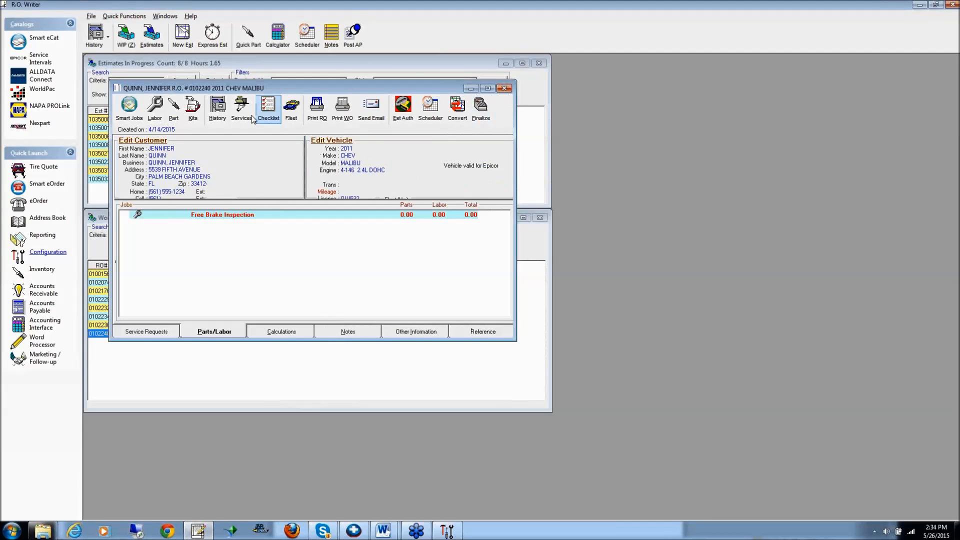
{"action": "left_click", "coordinate": [173, 110]}
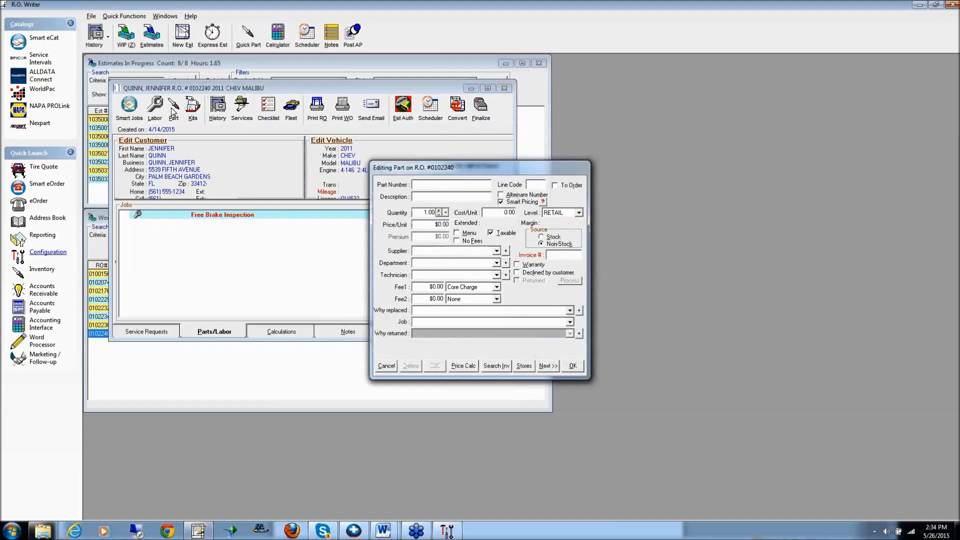
{"action": "type", "text": "OIL"}
{"action": "key", "text": "Return"}
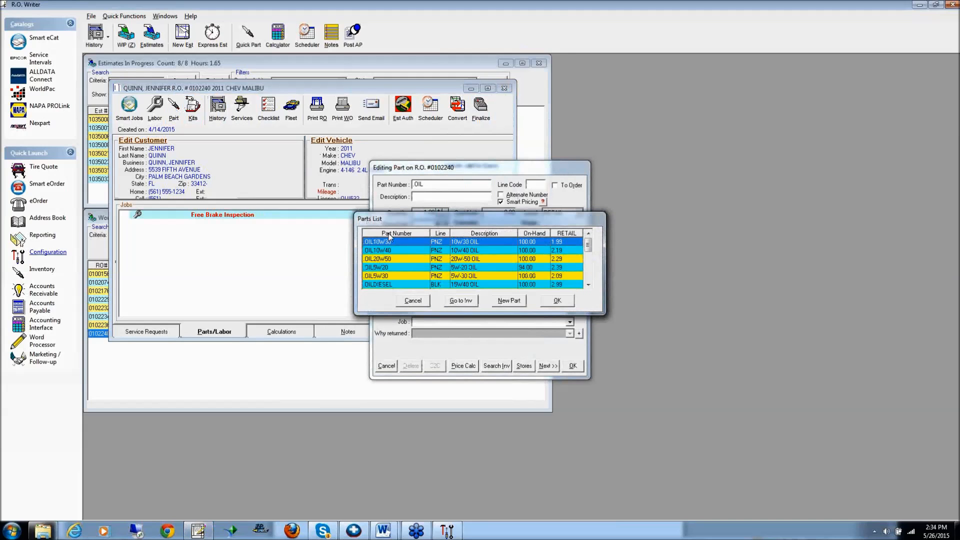
{"action": "left_click", "coordinate": [460, 300]}
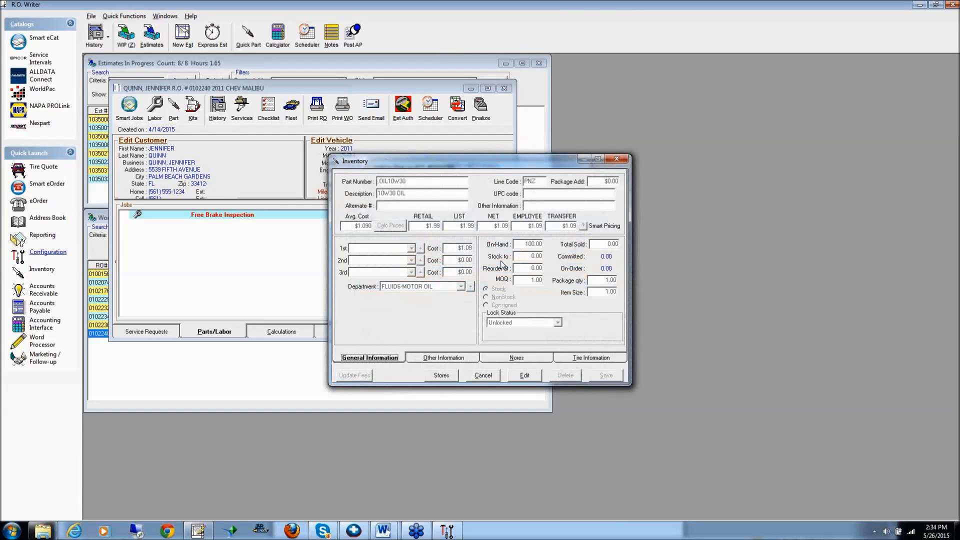
Enable No Smart Pricing on the 10W30 oil's inventory record, compare its general information, and discard the edit
{"action": "left_click", "coordinate": [442, 359]}
{"action": "left_click", "coordinate": [524, 376]}
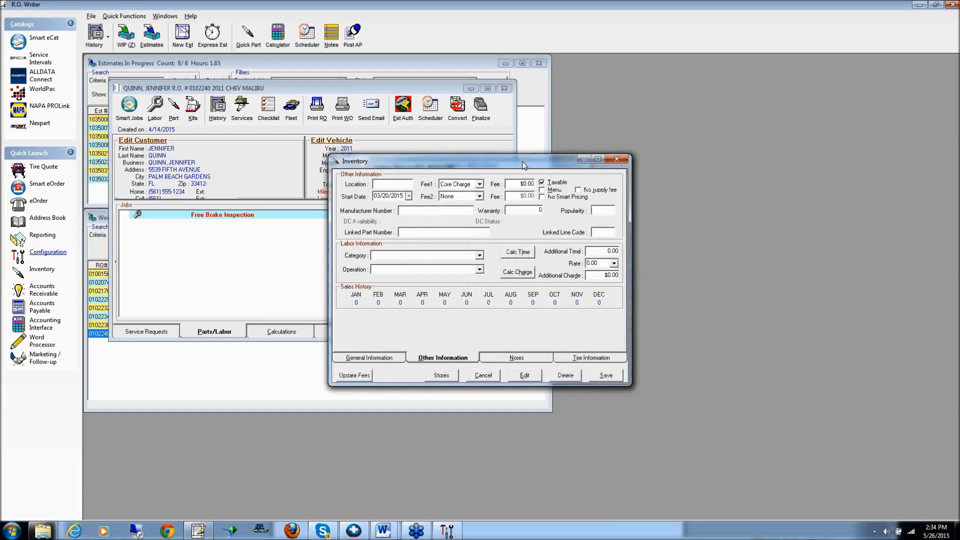
{"action": "left_click_drag", "start_coordinate": [512, 159], "coordinate": [278, 48]}
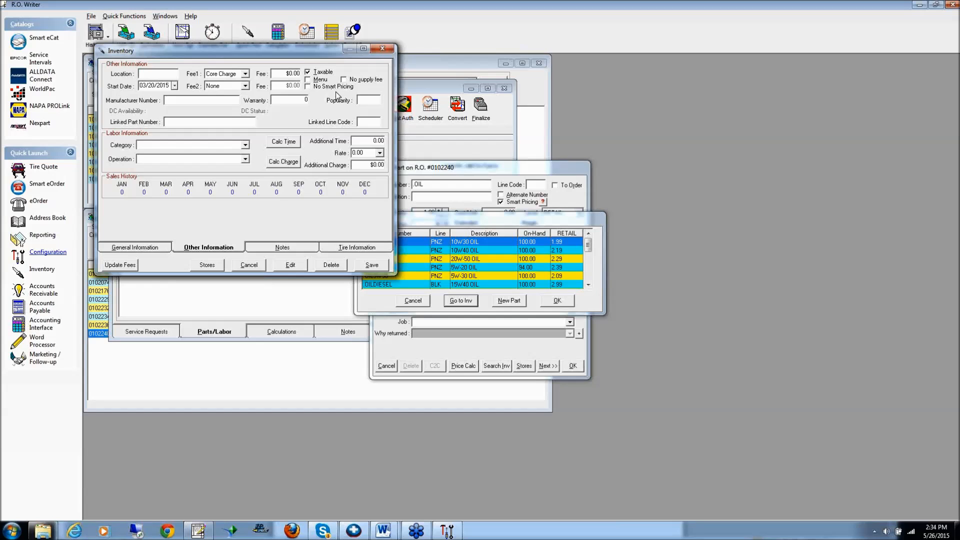
{"action": "left_click", "coordinate": [307, 87]}
{"action": "left_click", "coordinate": [145, 247]}
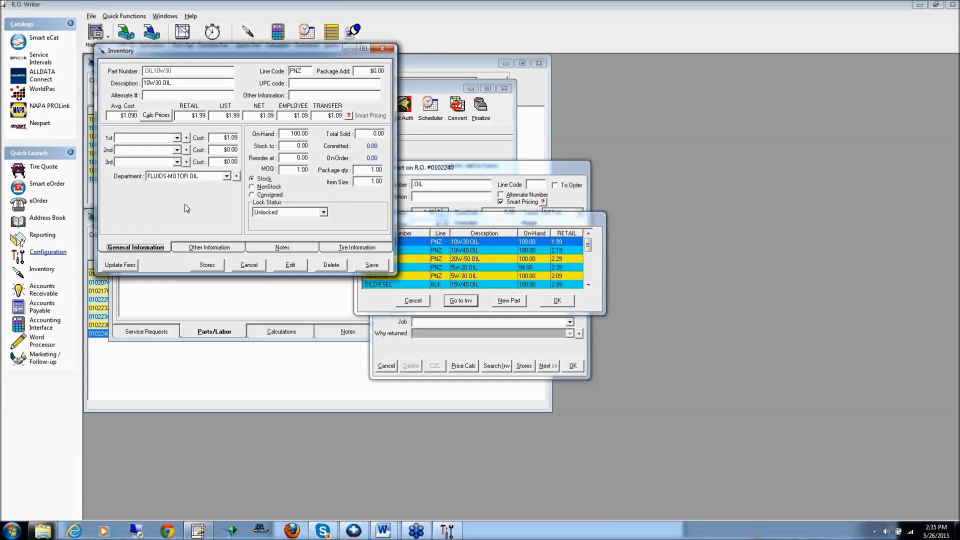
{"action": "left_click", "coordinate": [219, 248]}
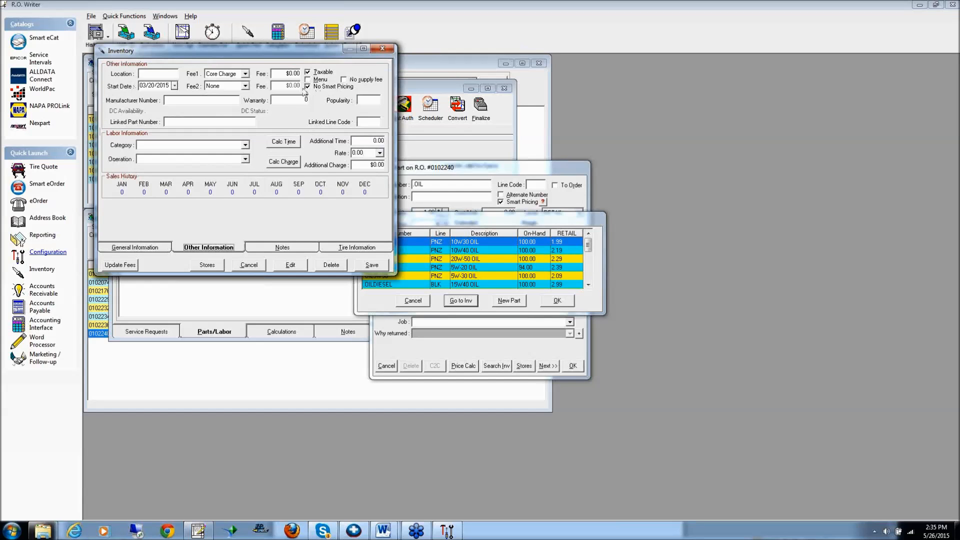
{"action": "left_click", "coordinate": [249, 265]}
Return to Configuration, close the inventory pricing wizard, and open the parts pricing method settings
{"action": "left_click", "coordinate": [446, 530]}
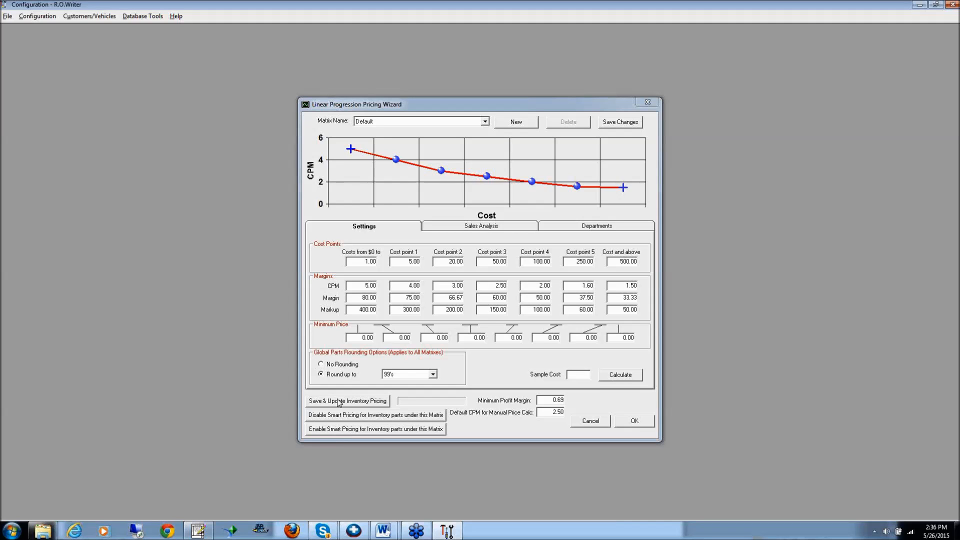
{"action": "left_click", "coordinate": [648, 104]}
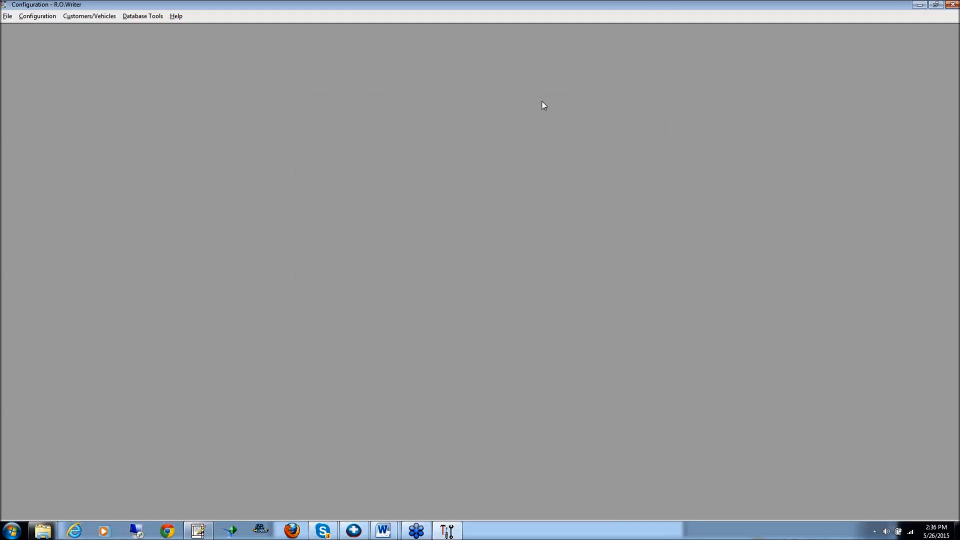
{"action": "left_click", "coordinate": [49, 18]}
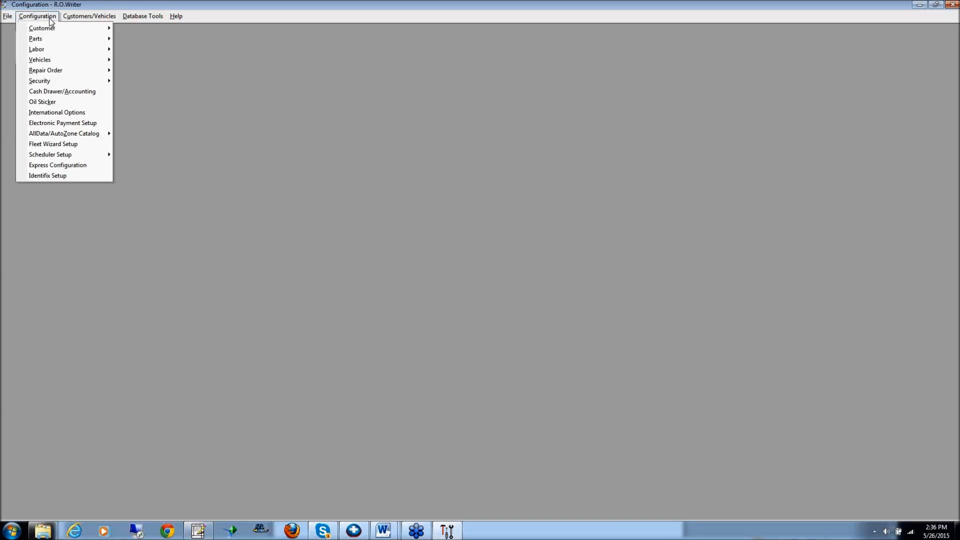
{"action": "mouse_move", "coordinate": [52, 40]}
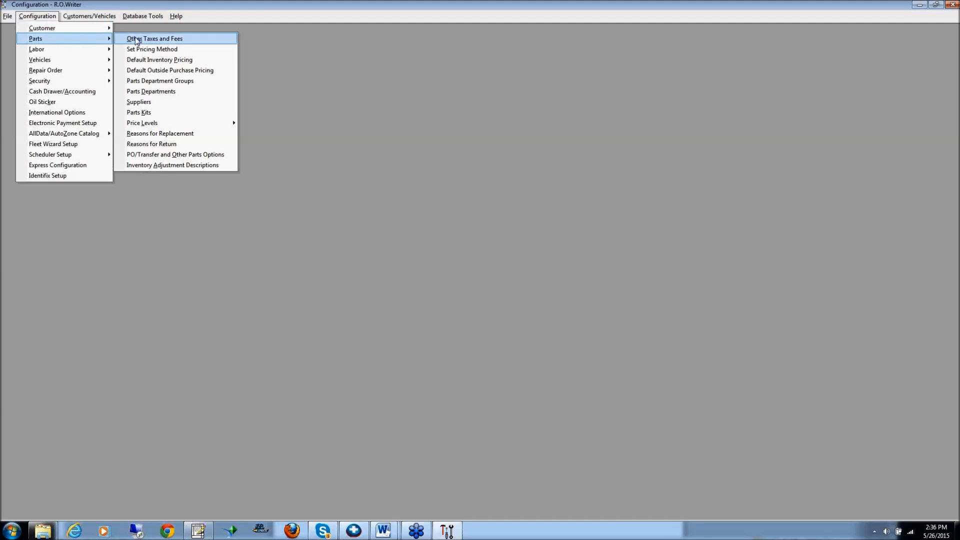
{"action": "left_click", "coordinate": [149, 50]}
{"action": "key", "text": "Return"}
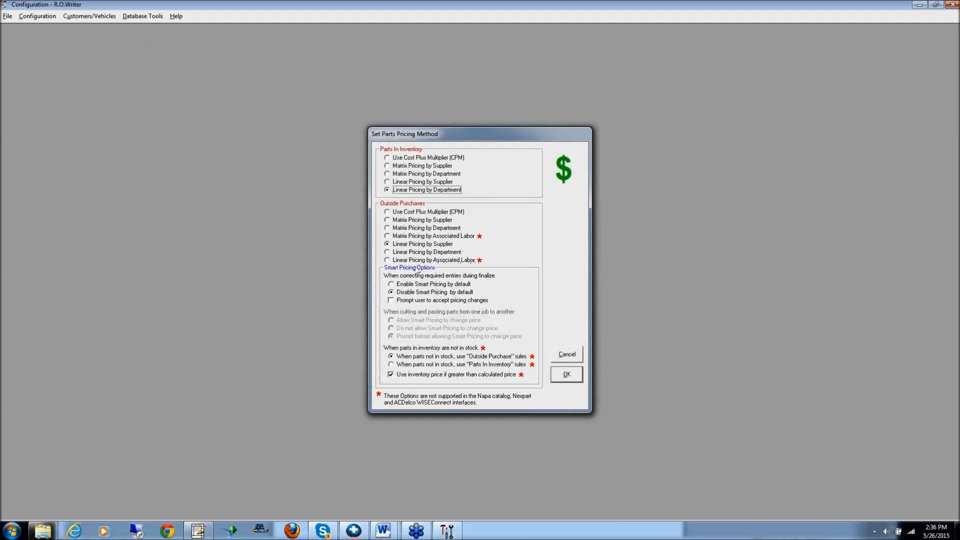
Compare the Smart Pricing options of the outside purchase methods, and set outside purchases to Linear Pricing by Associated Labor
{"action": "left_click", "coordinate": [388, 261]}
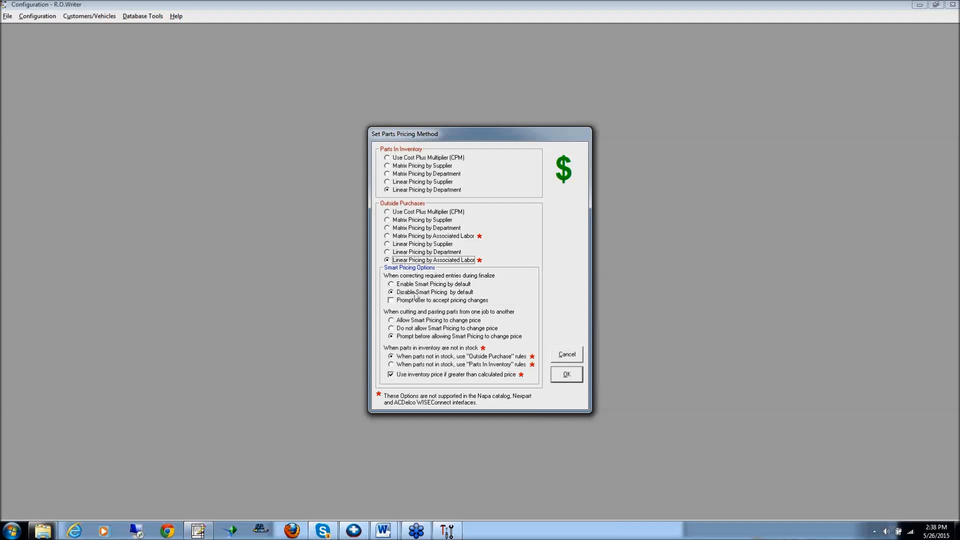
{"action": "left_click", "coordinate": [391, 301]}
{"action": "left_click", "coordinate": [392, 301]}
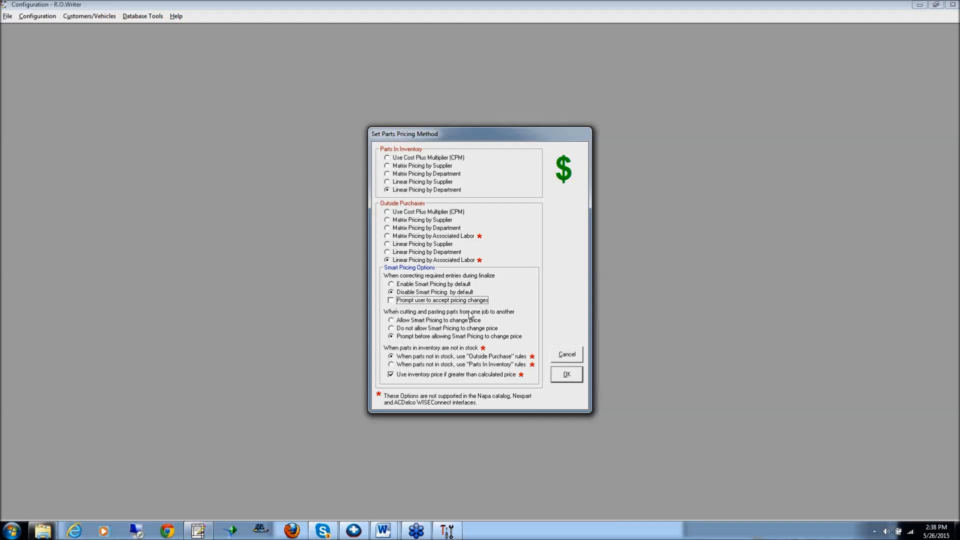
{"action": "left_click", "coordinate": [387, 244]}
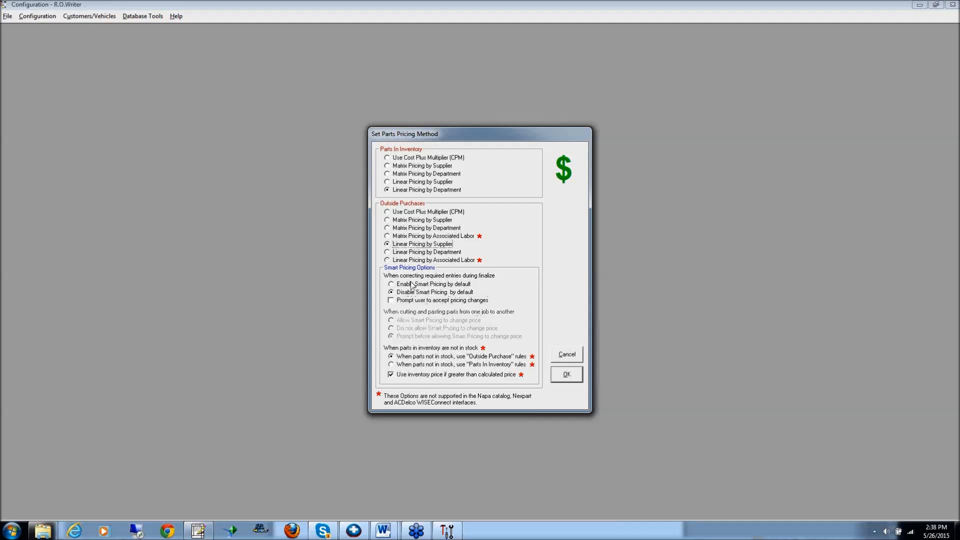
{"action": "left_click", "coordinate": [388, 260]}
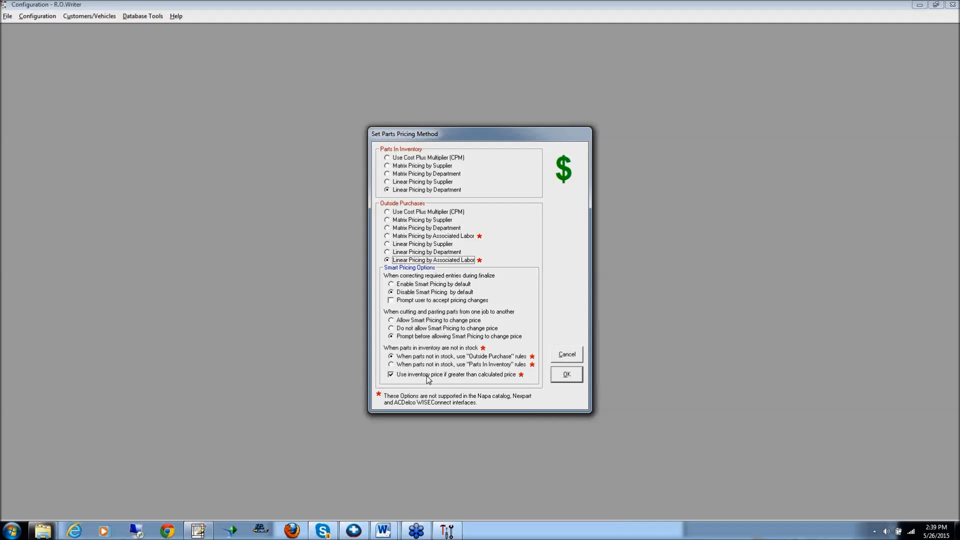
{"action": "left_click", "coordinate": [556, 374]}
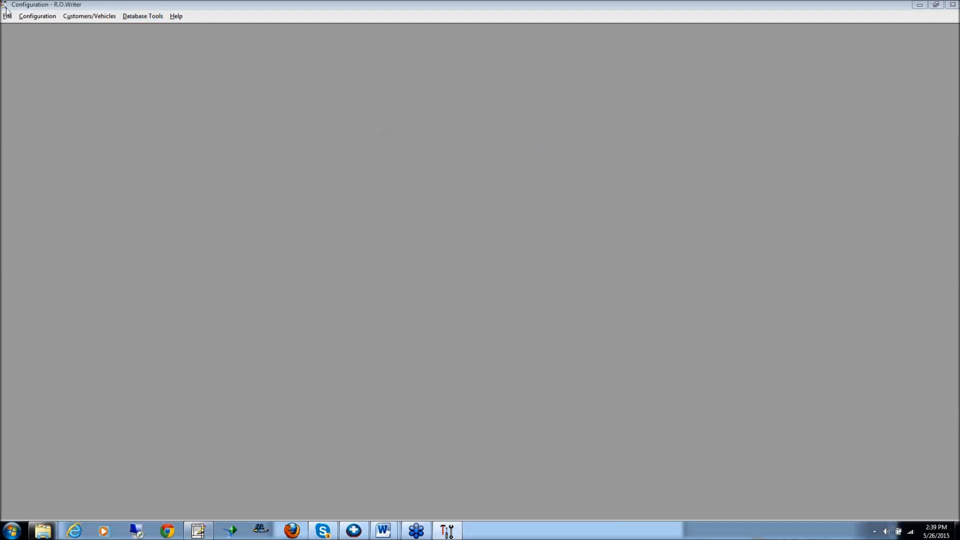
Open the default outside purchase pricing wizard, passing the password prompt
{"action": "left_click", "coordinate": [40, 16]}
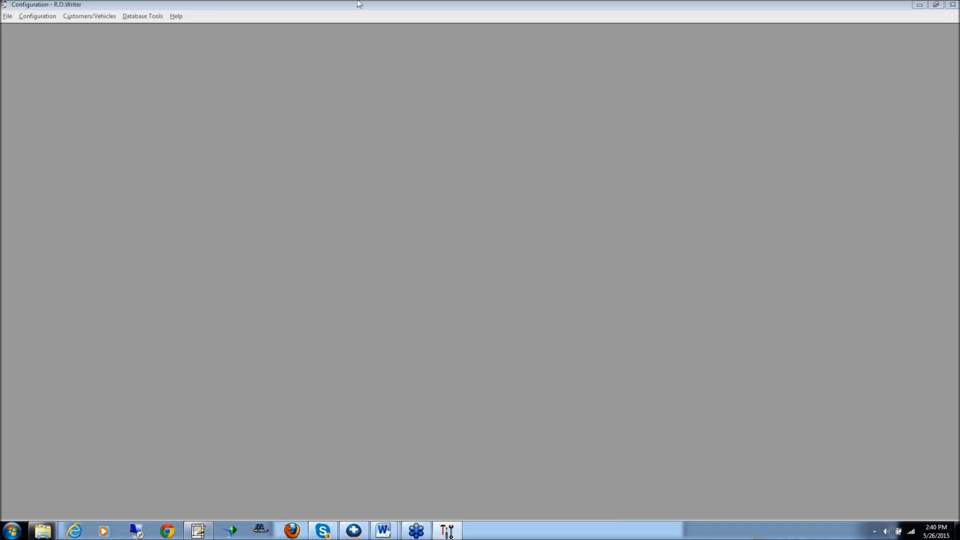
{"action": "left_click", "coordinate": [38, 16]}
{"action": "mouse_move", "coordinate": [48, 40]}
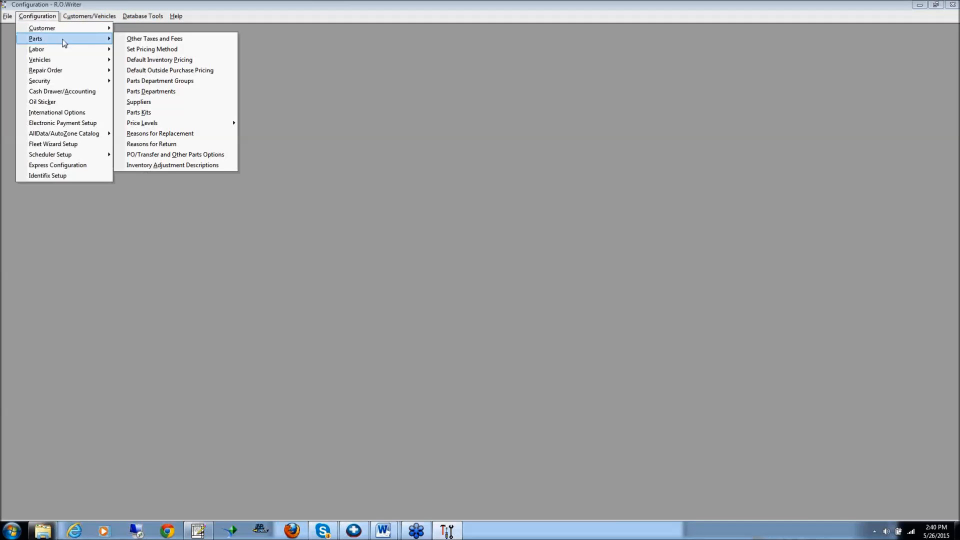
{"action": "left_click", "coordinate": [169, 71]}
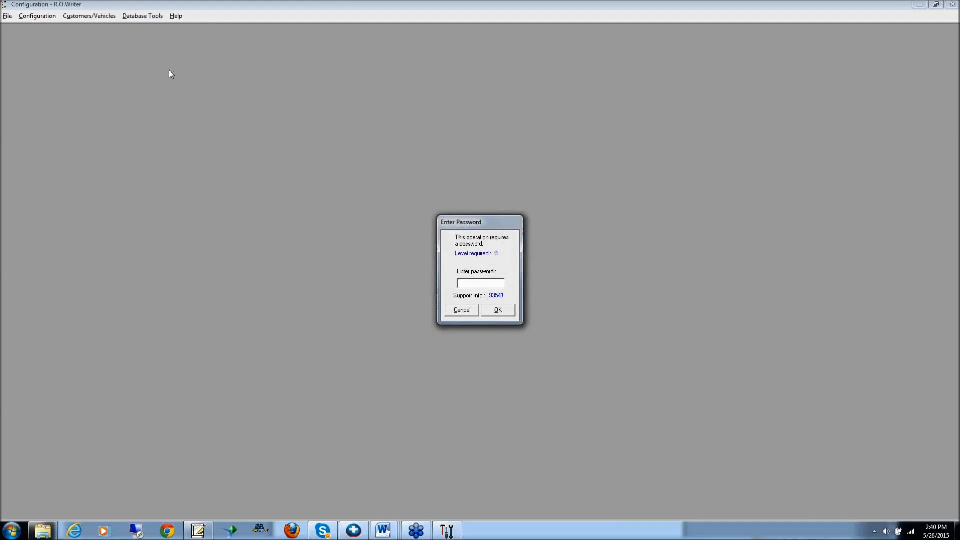
{"action": "key", "text": "Return"}
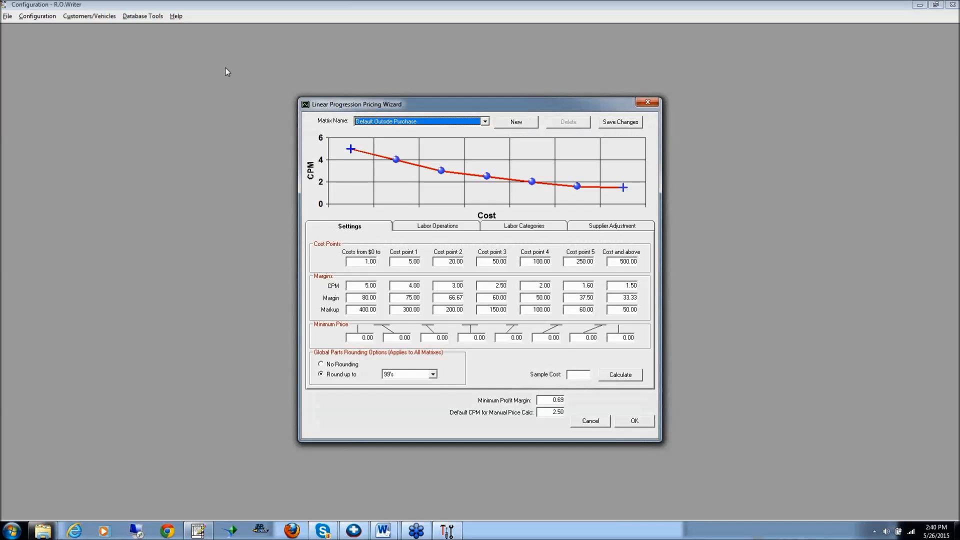
View the labor categories and labor operations assigned to the Default Outside Purchase matrix, and accept the wizard
{"action": "left_click", "coordinate": [530, 229]}
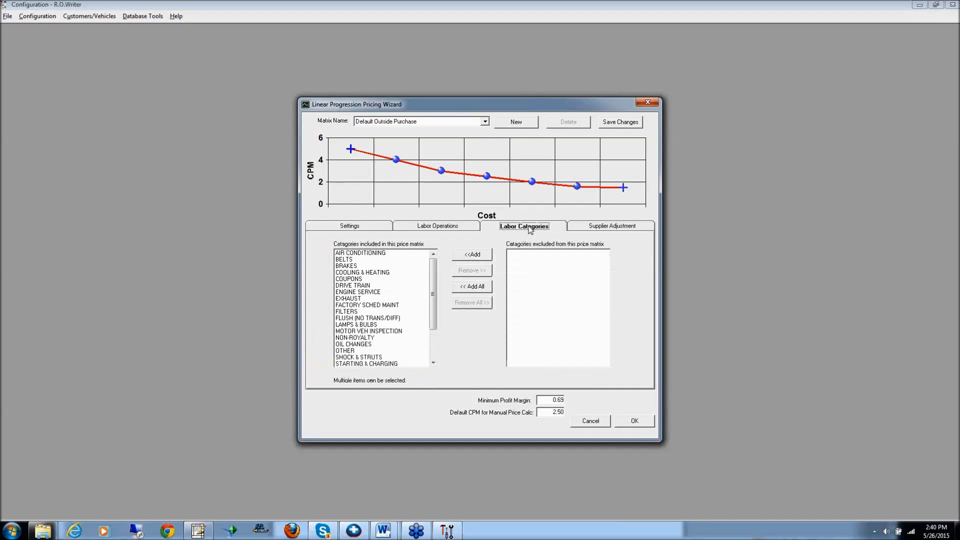
{"action": "left_click", "coordinate": [440, 226]}
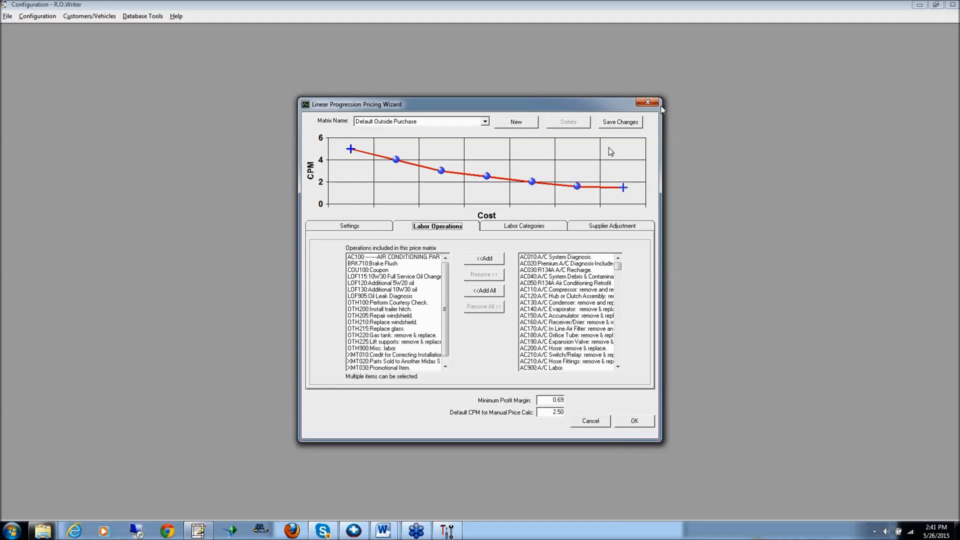
{"action": "left_click", "coordinate": [635, 421]}
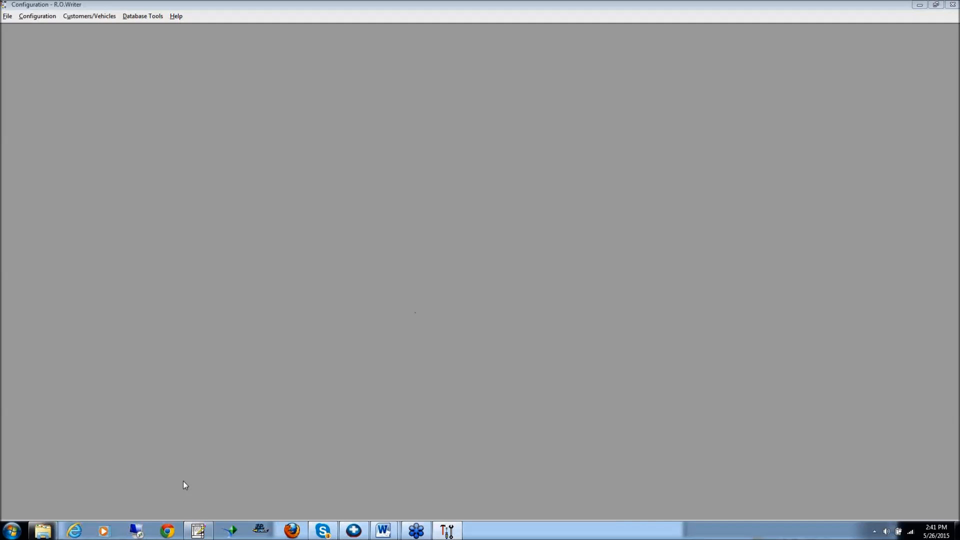
Switch to R.O. Writer and look up Front Brake Pads & Shoes, Rotors & Drums under BRAKING SYSTEM in the repair order's Smart eCat catalog
{"action": "left_click", "coordinate": [203, 526]}
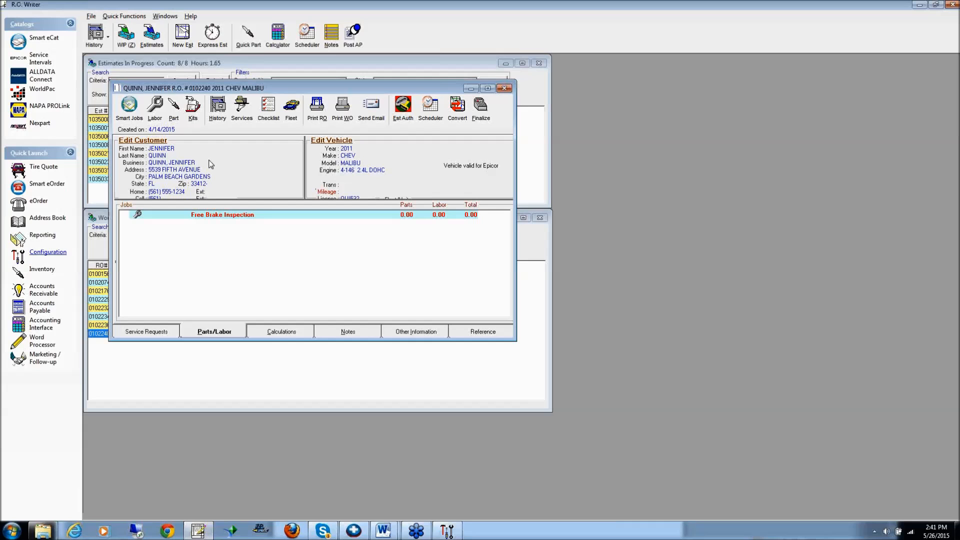
{"action": "left_click", "coordinate": [133, 116]}
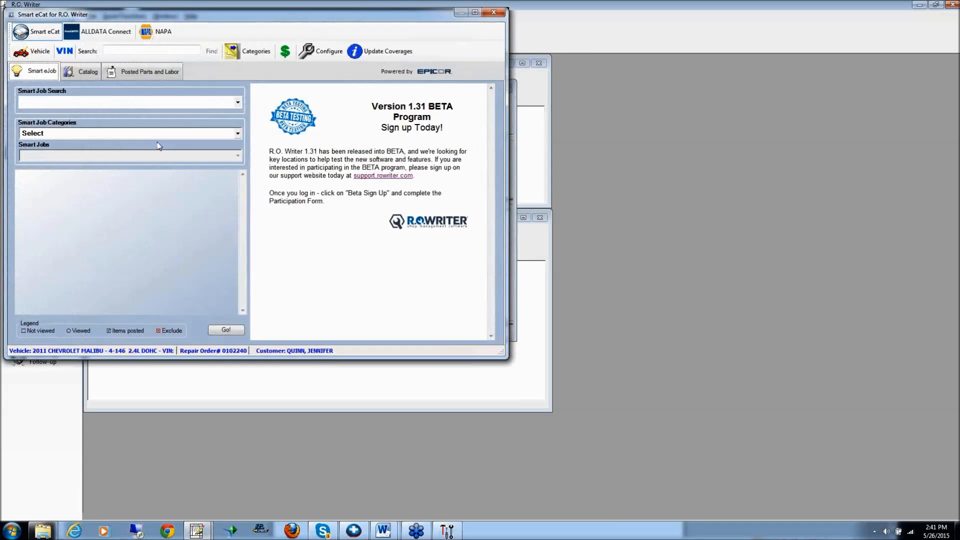
{"action": "left_click", "coordinate": [176, 134]}
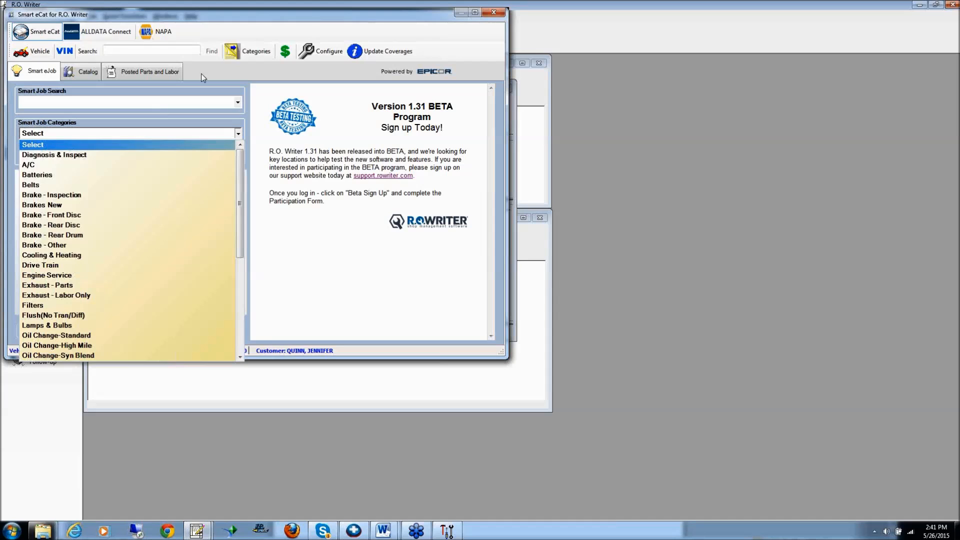
{"action": "left_click", "coordinate": [252, 24]}
{"action": "left_click", "coordinate": [249, 52]}
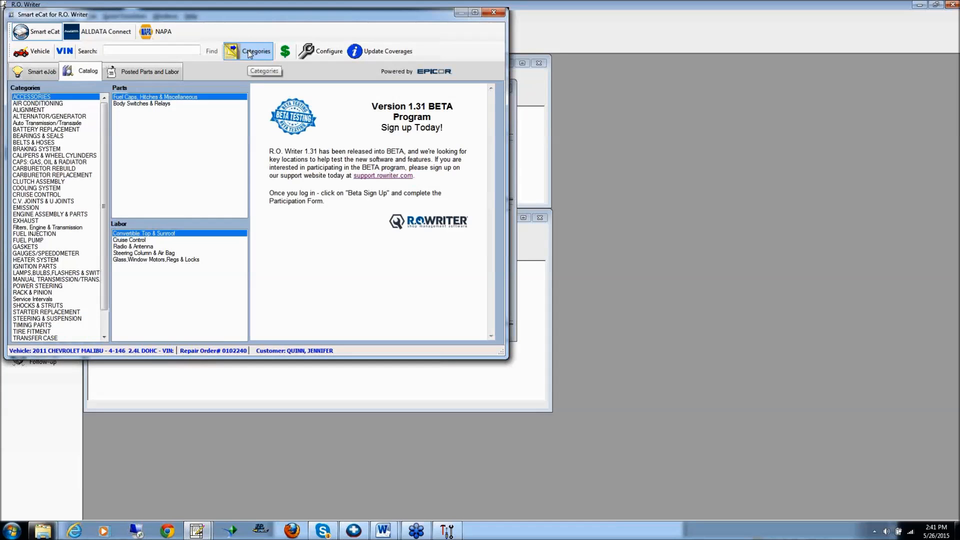
{"action": "left_click", "coordinate": [36, 149]}
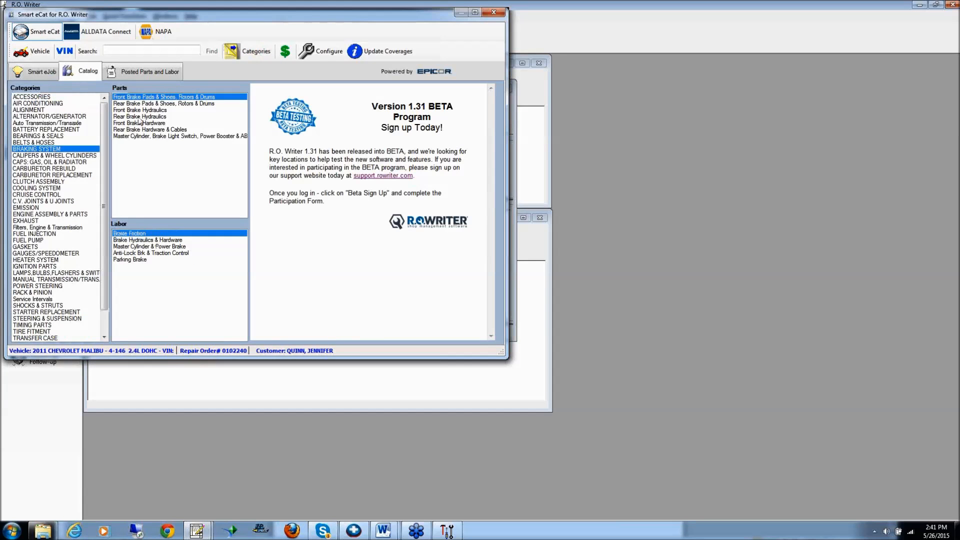
{"action": "double_click", "coordinate": [143, 99]}
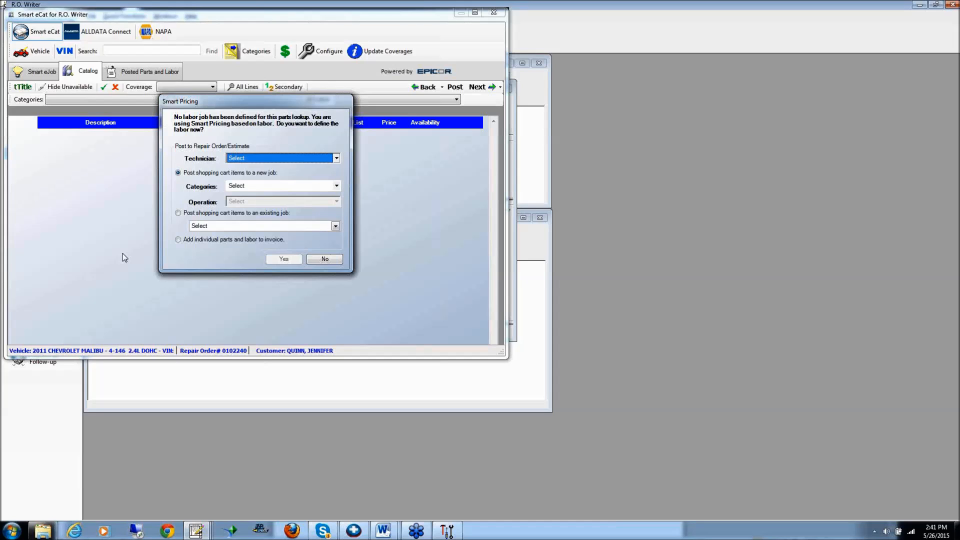
Define a new labor job for the parts lookup with category BRAKES and operation Install Front Disc Brake Pads, and accept it
{"action": "left_click", "coordinate": [337, 186]}
{"action": "left_click", "coordinate": [242, 223]}
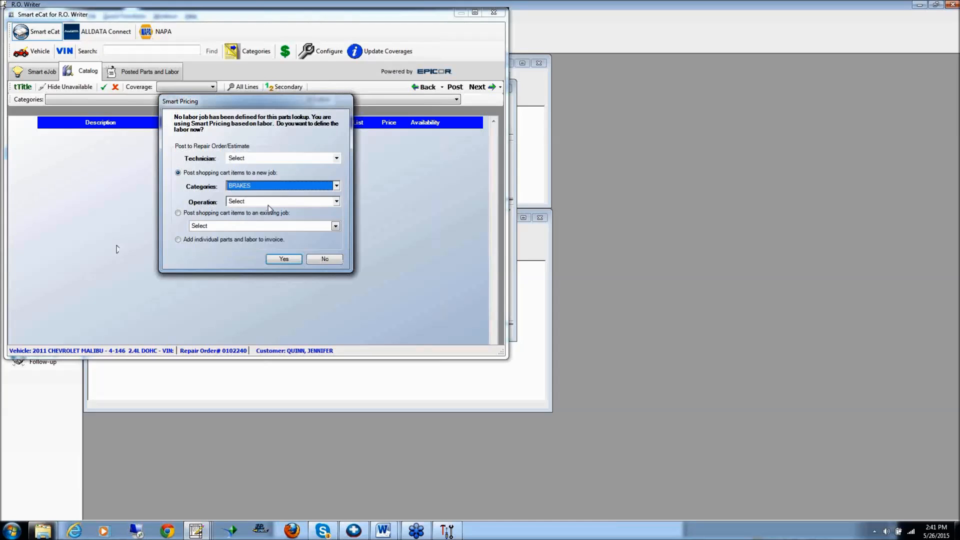
{"action": "left_click", "coordinate": [268, 204]}
{"action": "left_click", "coordinate": [267, 272]}
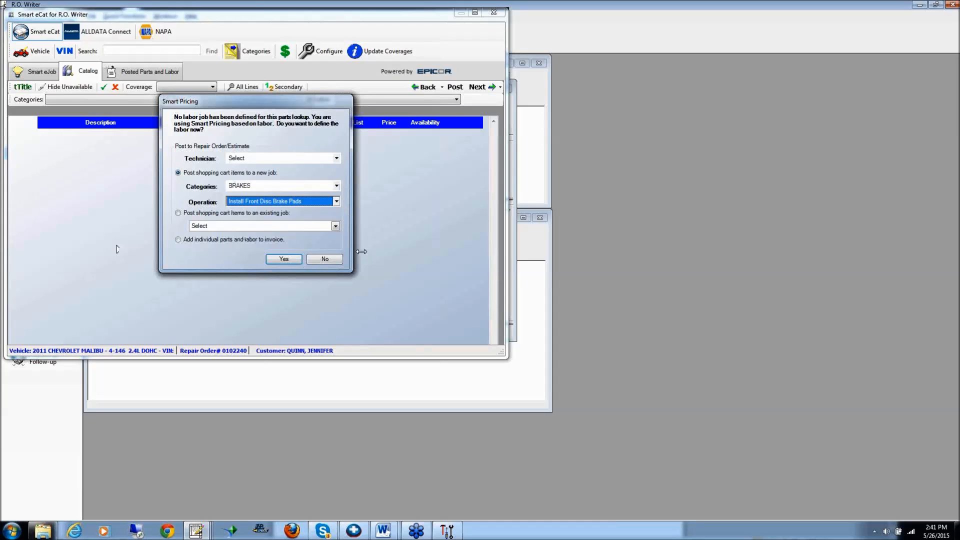
{"action": "left_click", "coordinate": [284, 260]}
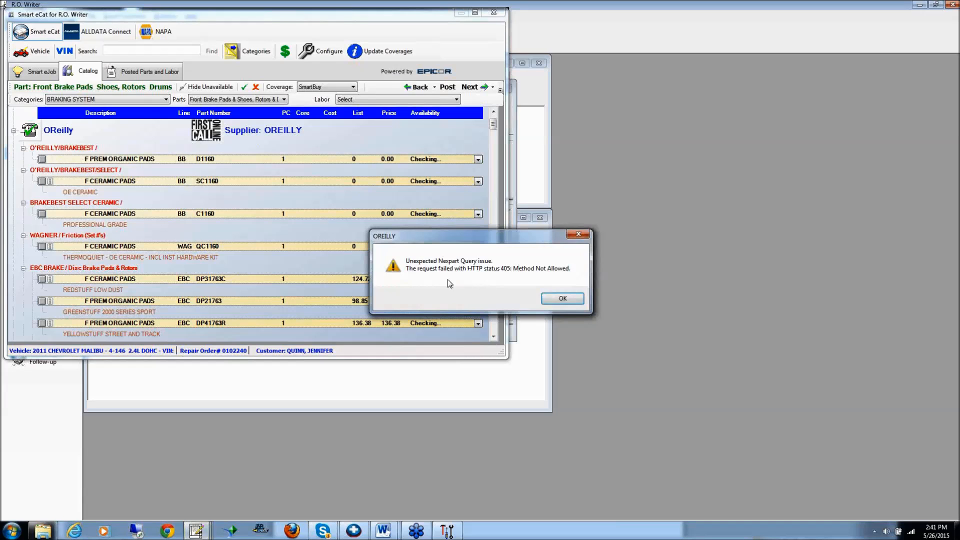
Dismiss the supplier query error, collapse the supplier groups above NAPA Main Street to view its brake pad prices, and close the catalog
{"action": "left_click", "coordinate": [551, 297]}
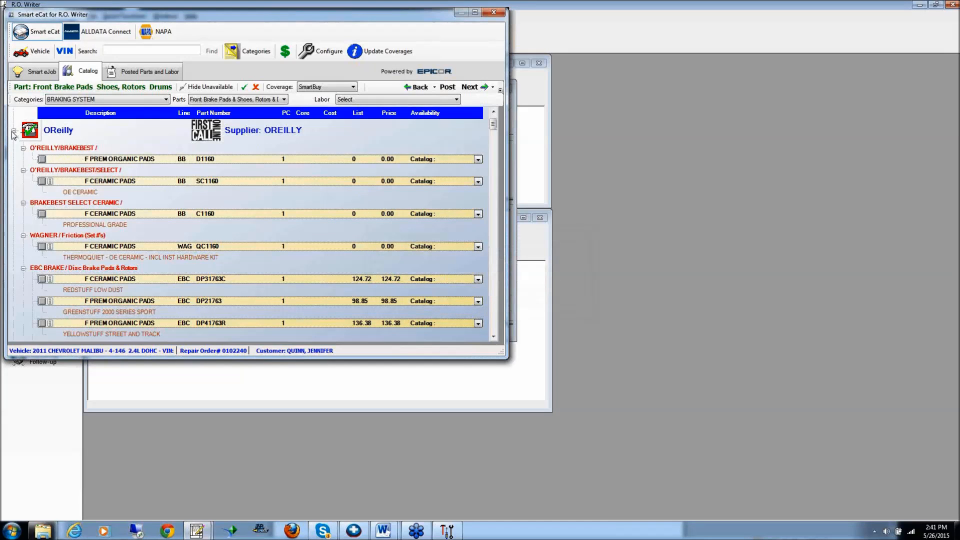
{"action": "left_click", "coordinate": [14, 131]}
{"action": "left_click", "coordinate": [13, 175]}
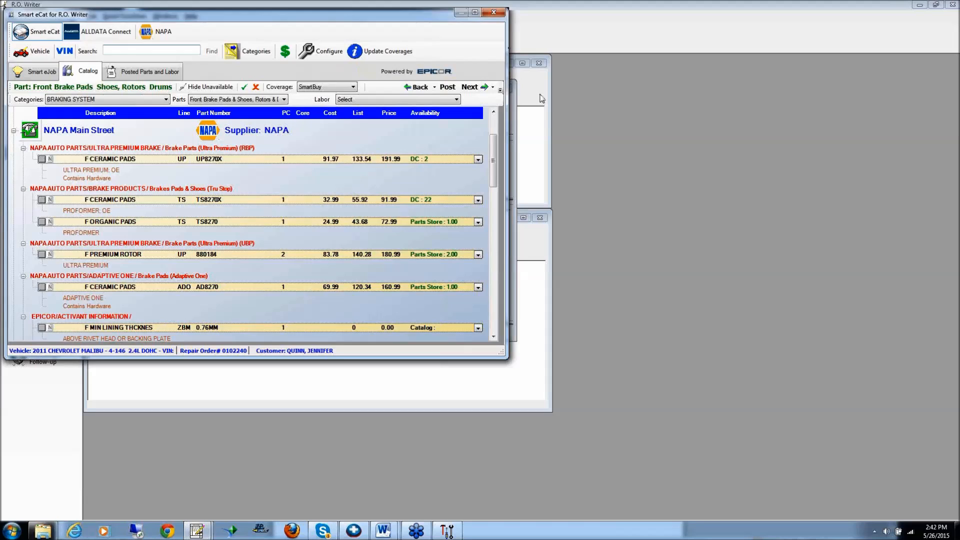
{"action": "left_click", "coordinate": [500, 16]}
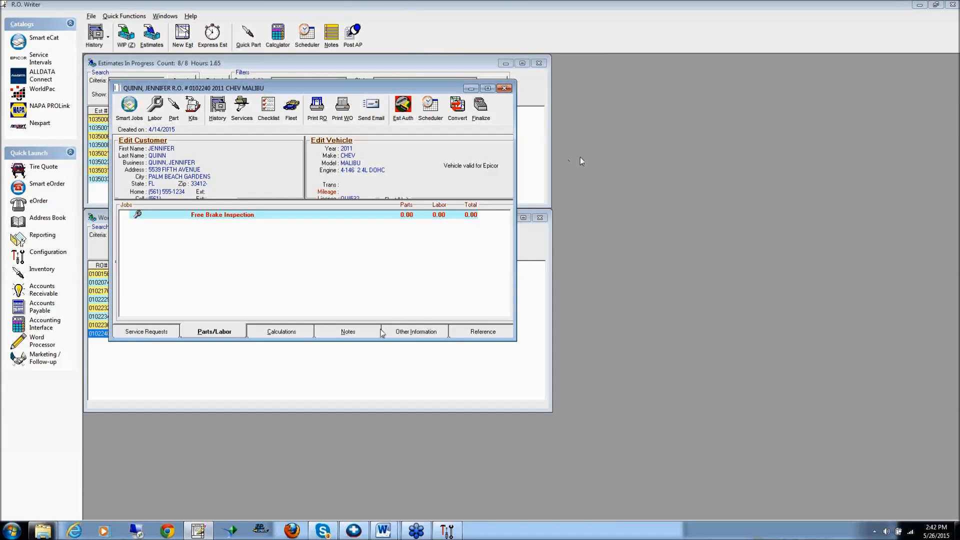
Open the Inventory module from R.O. Writer and bring up Global Pricing, passing the password prompt
{"action": "left_click", "coordinate": [446, 531]}
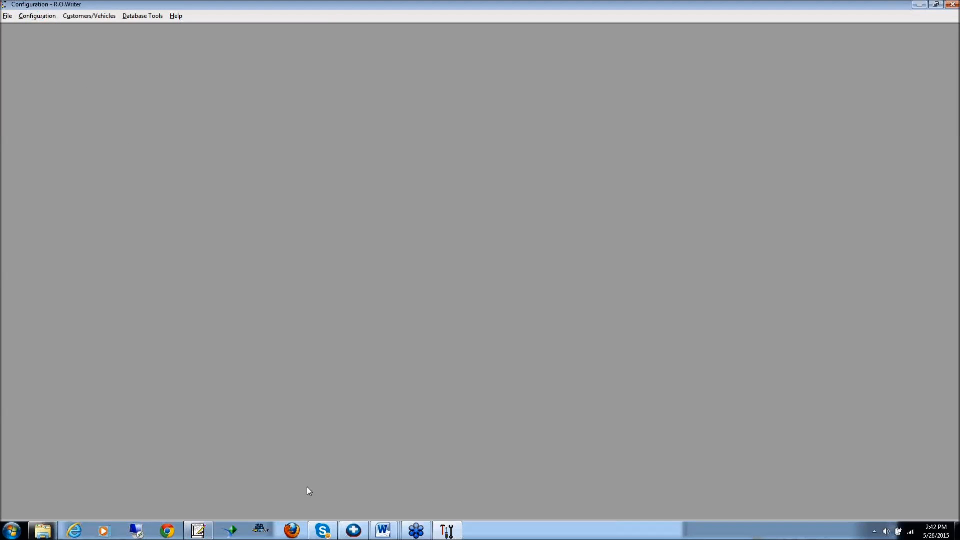
{"action": "left_click", "coordinate": [205, 531]}
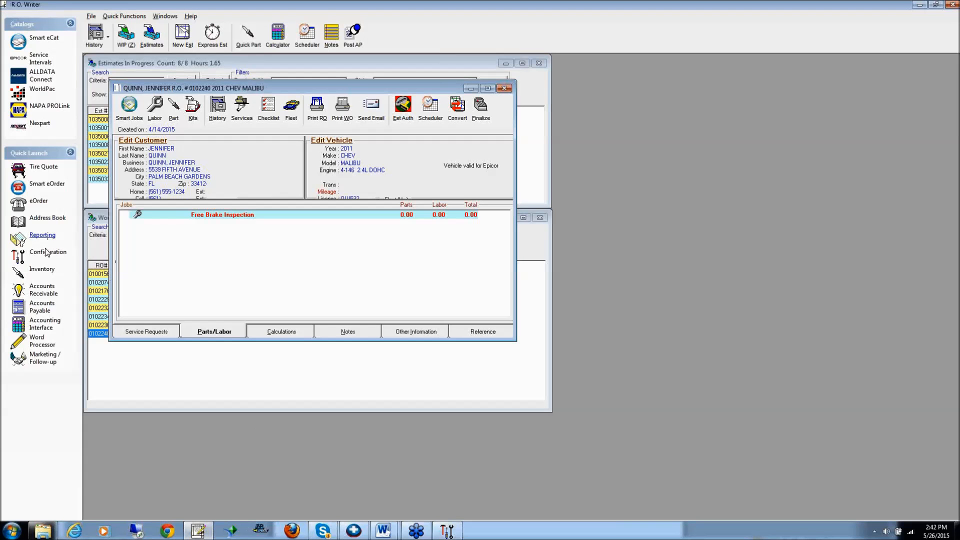
{"action": "left_click", "coordinate": [42, 269]}
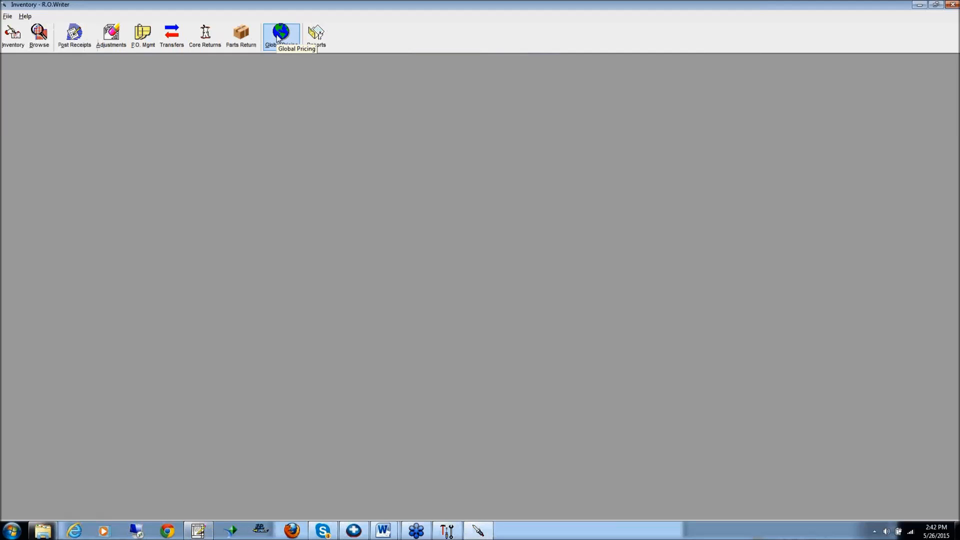
{"action": "left_click", "coordinate": [281, 37]}
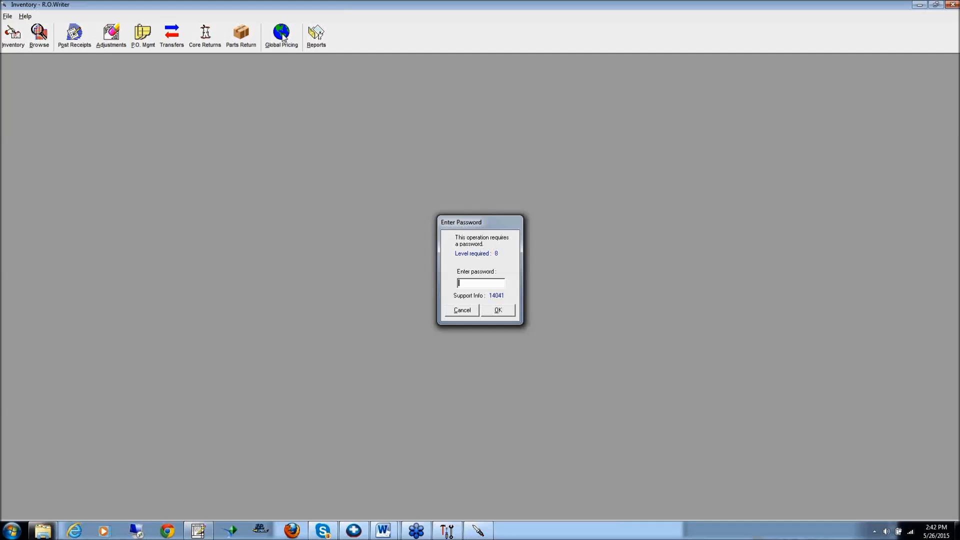
{"action": "key", "text": "Return"}
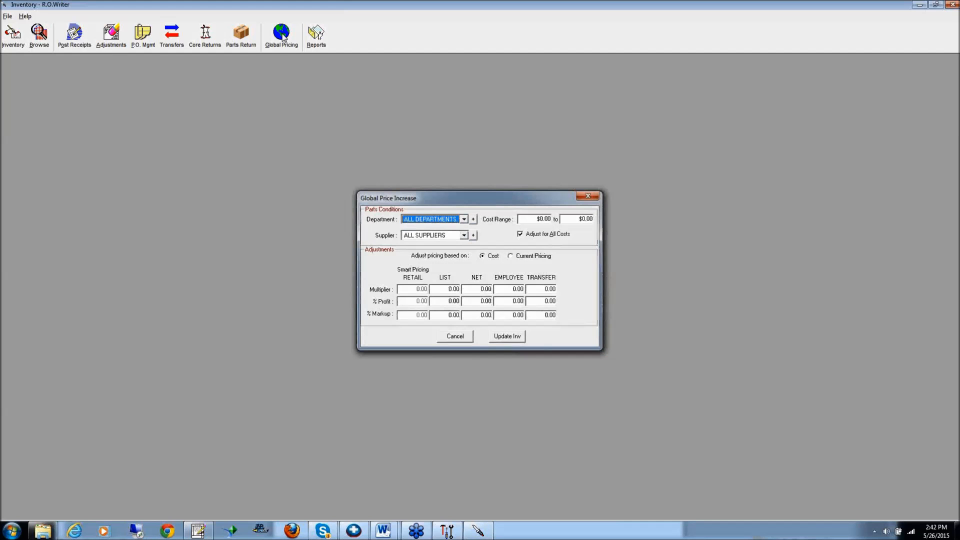
Limit the global price increase to the FILTERS-OIL department and set the upper end of the cost range to $3.00
{"action": "left_click_drag", "start_coordinate": [496, 196], "coordinate": [221, 81]}
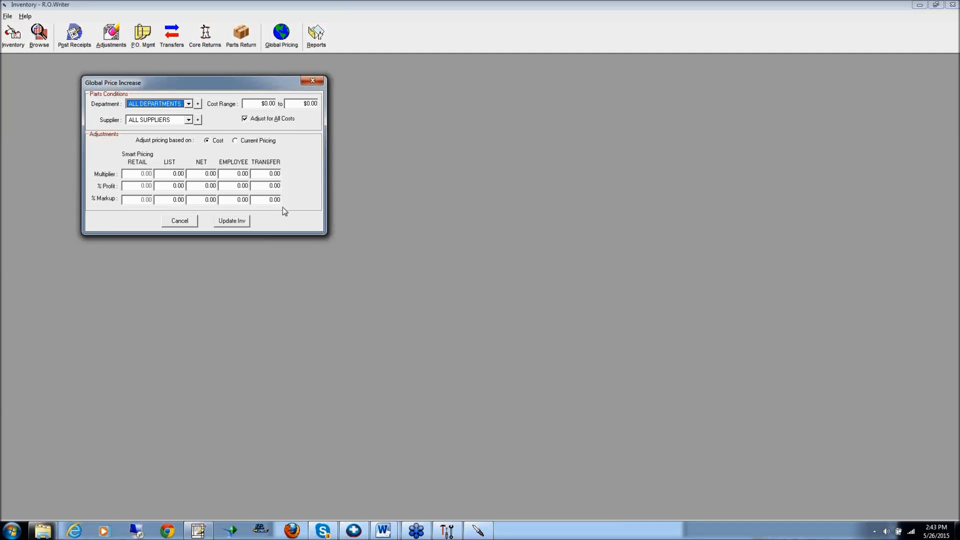
{"action": "left_click", "coordinate": [188, 104]}
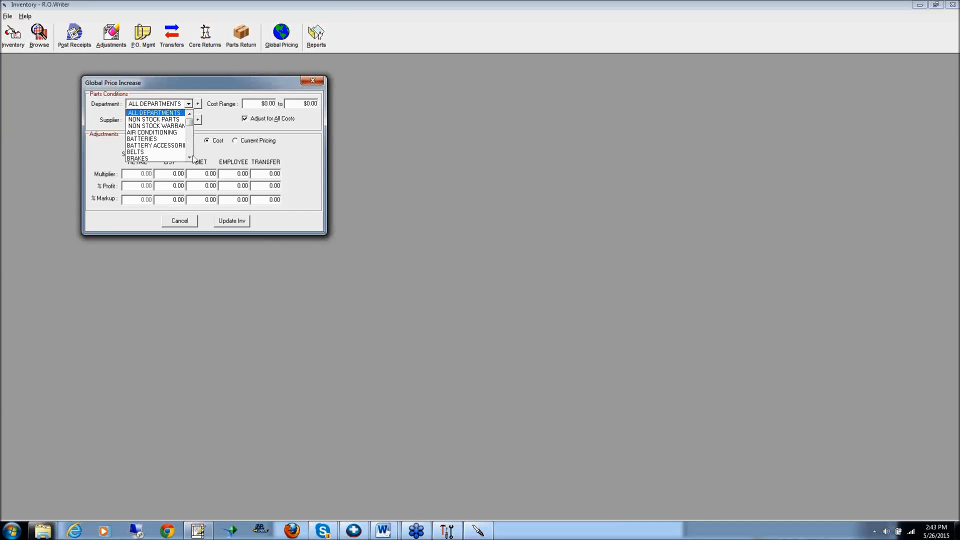
{"action": "scroll", "coordinate": [192, 150], "scroll_direction": "down", "scroll_amount": 5}
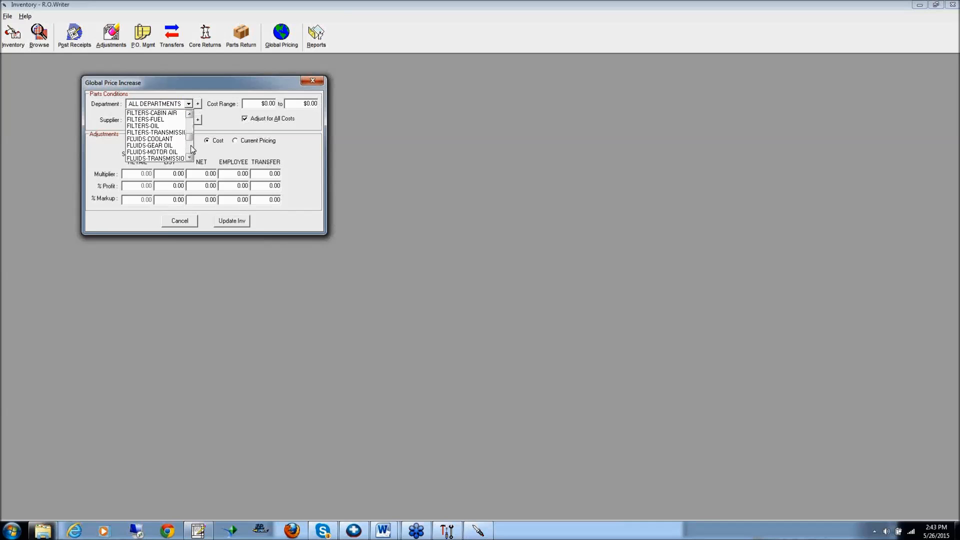
{"action": "left_click", "coordinate": [158, 126]}
{"action": "left_click", "coordinate": [254, 103]}
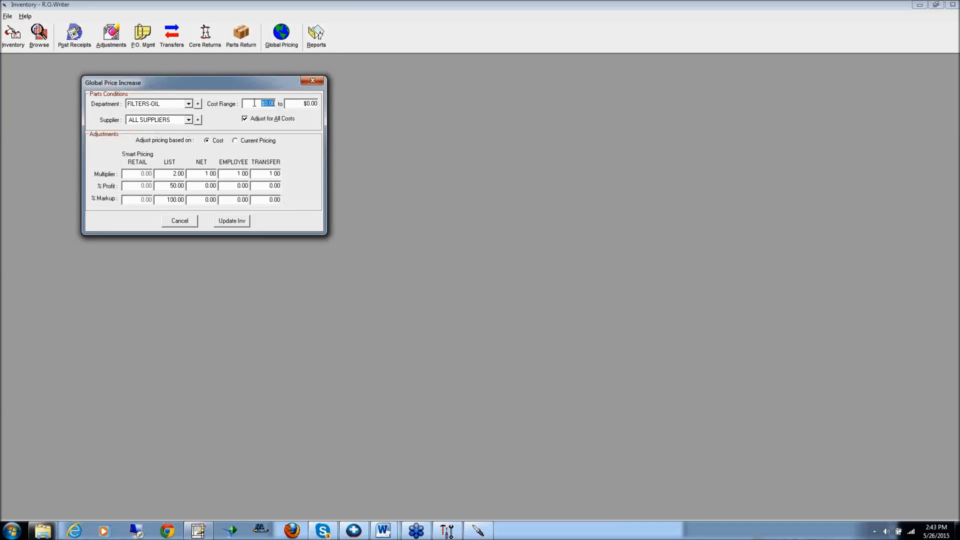
{"action": "left_click", "coordinate": [300, 105]}
{"action": "type", "text": "3"}
Set the cost-based price multipliers to 2.5 for List and 2.25 for Net
{"action": "left_click", "coordinate": [166, 174]}
{"action": "type", "text": "2.5"}
{"action": "left_click", "coordinate": [195, 176]}
{"action": "type", "text": "2.25"}
Base the adjustment on current pricing with a List markup of 110%, and request the inventory update but decline its confirmation
{"action": "left_click", "coordinate": [239, 142]}
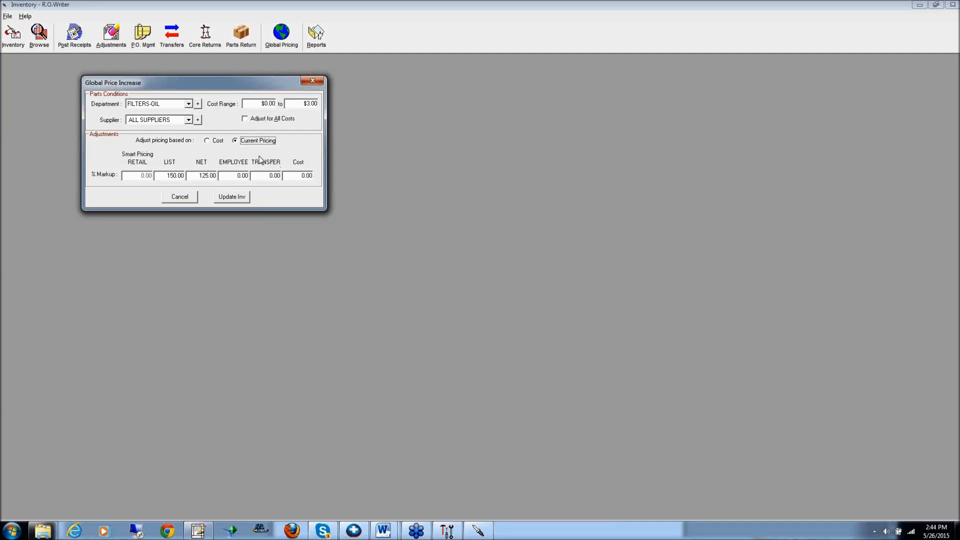
{"action": "left_click", "coordinate": [163, 177]}
{"action": "type", "text": "11.50"}
{"action": "type", "text": "0"}
{"action": "left_click", "coordinate": [238, 200]}
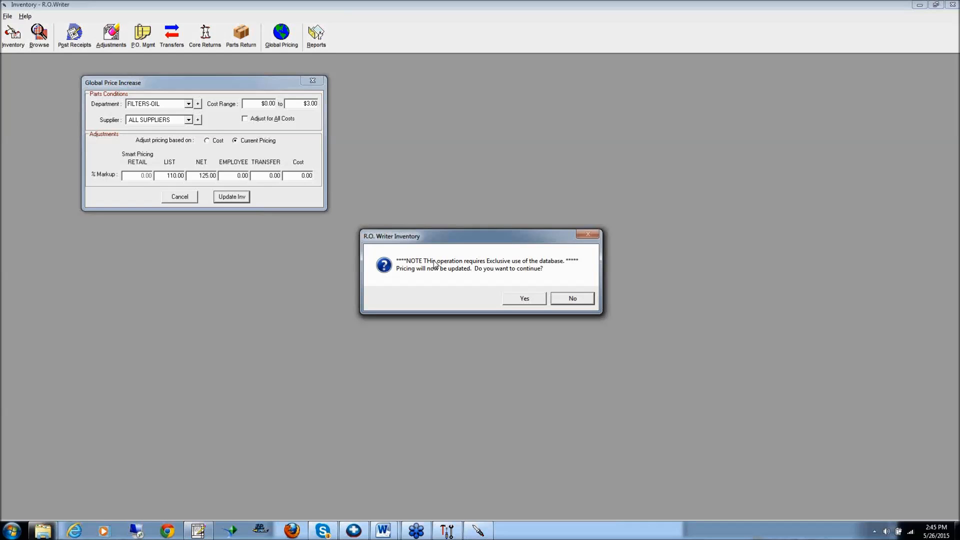
{"action": "left_click", "coordinate": [573, 298]}
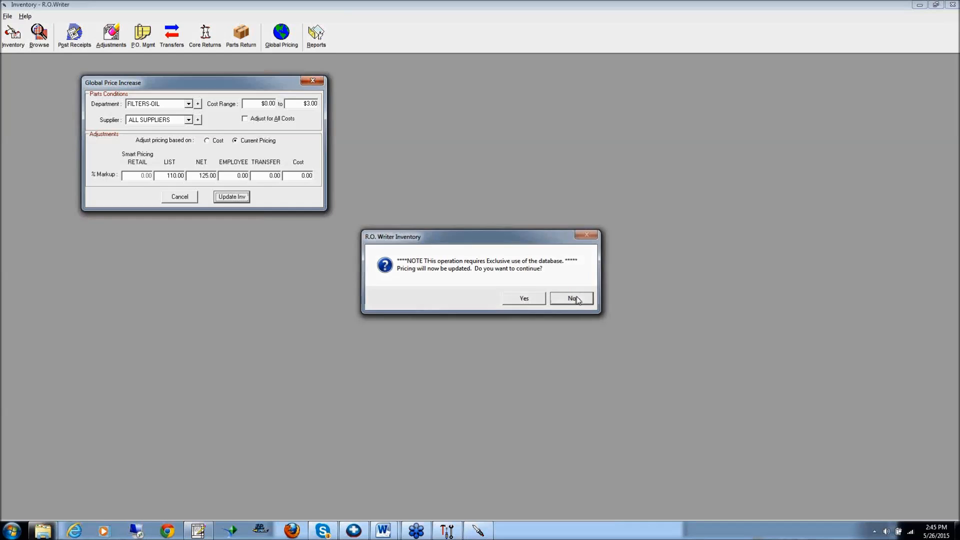